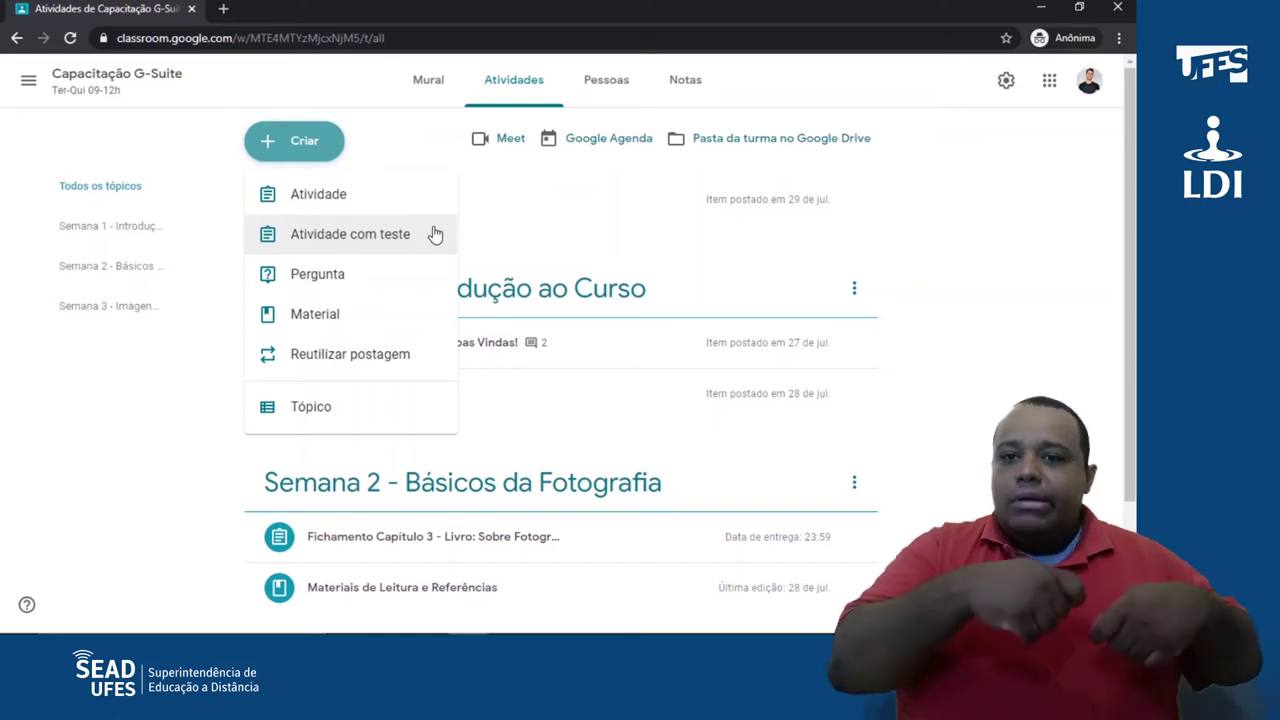
Create a new quiz assignment (Atividade com teste) with grade importing enabled for the Capacitação G-Suite class
click(435, 234)
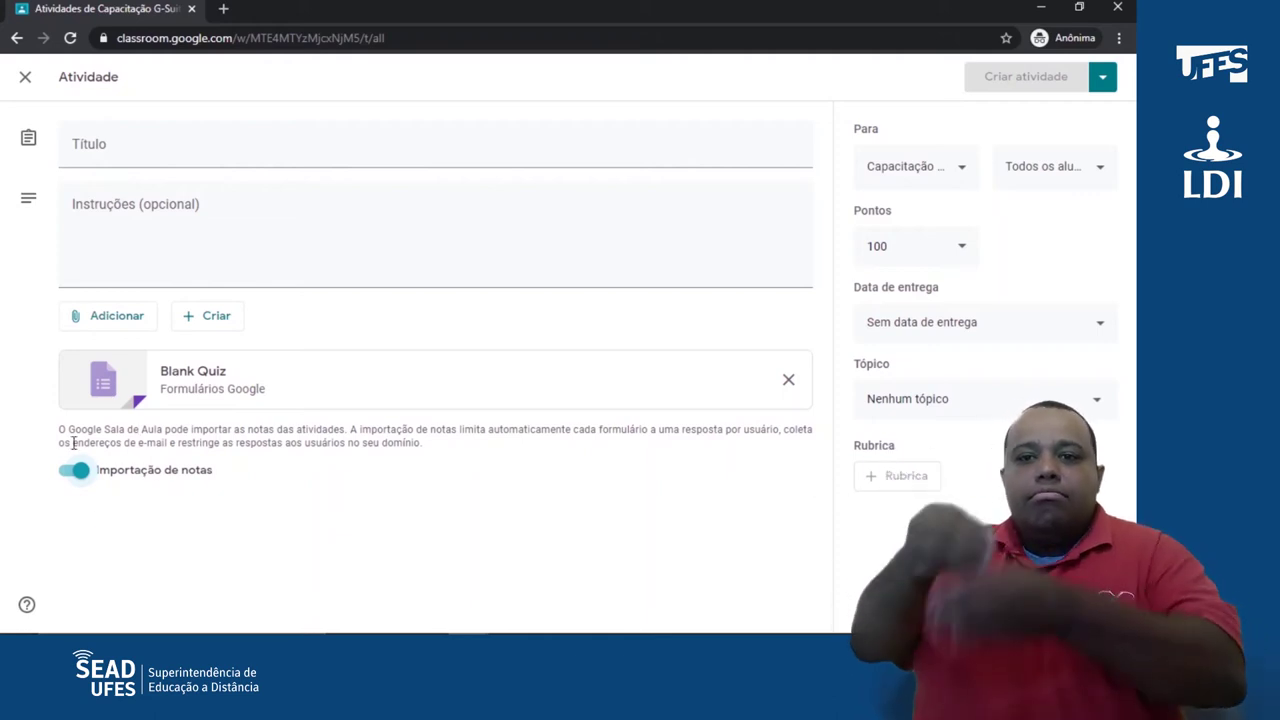
click(75, 478)
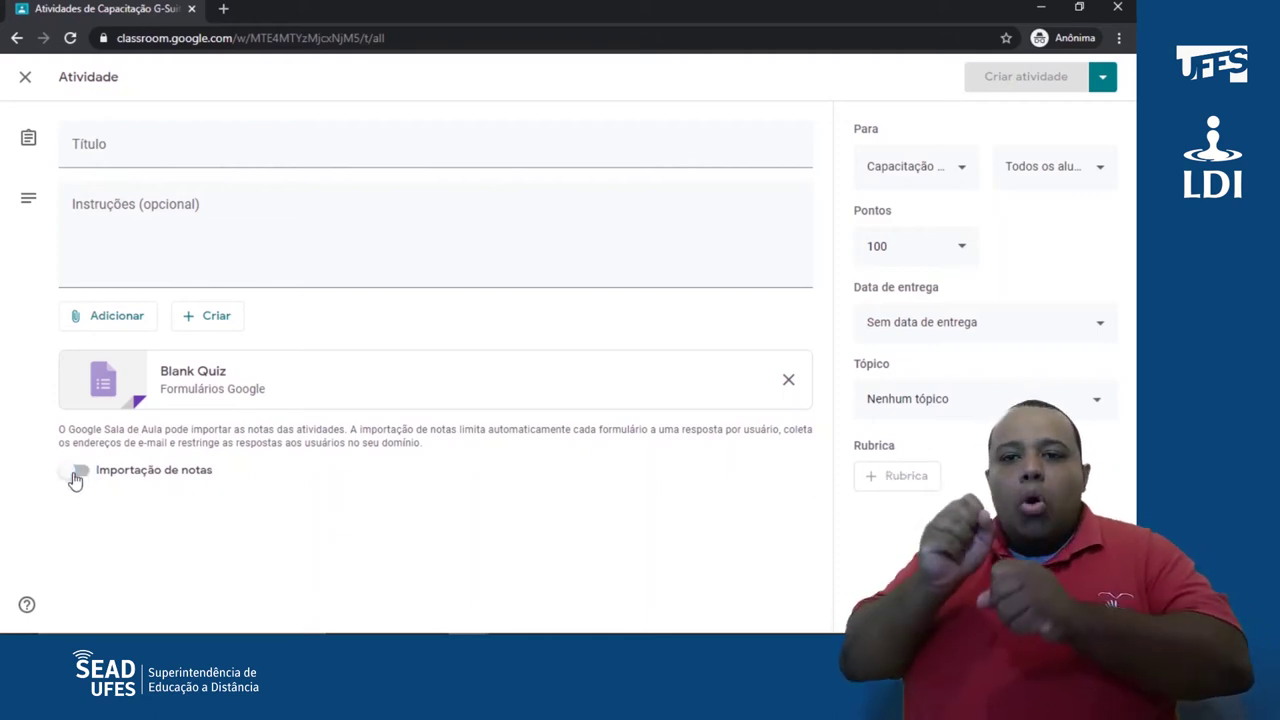
click(75, 478)
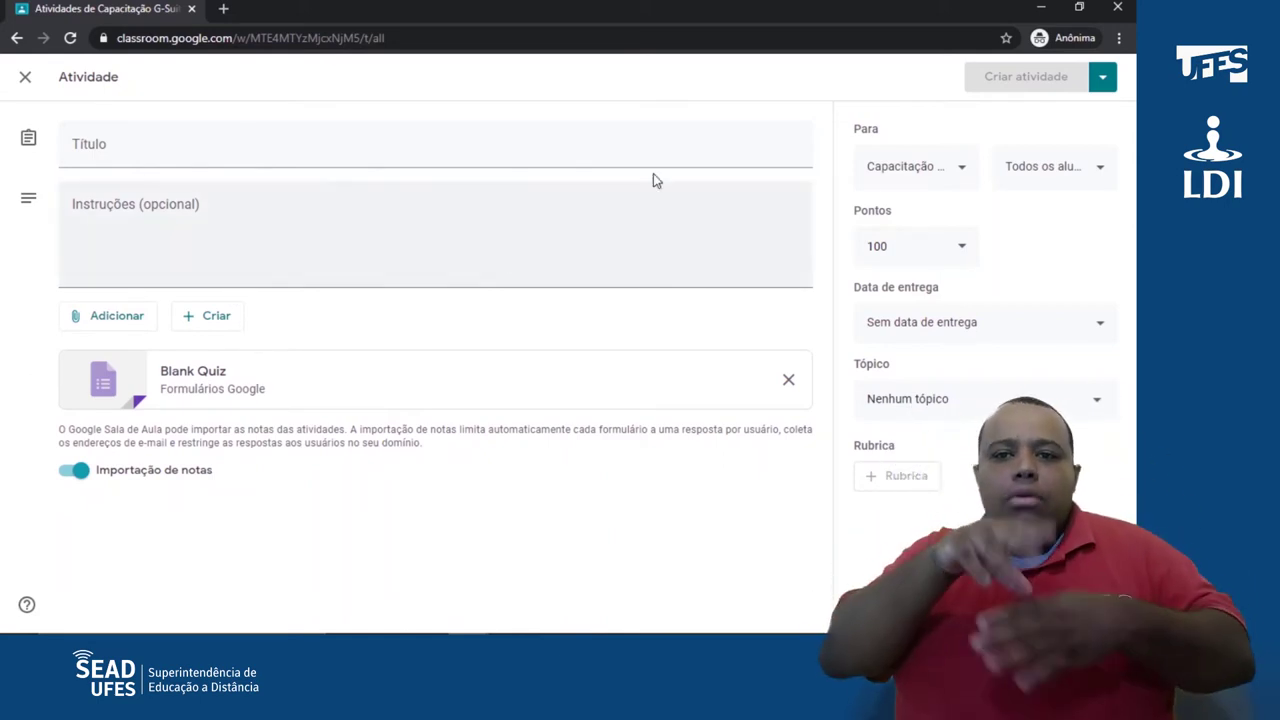
click(903, 172)
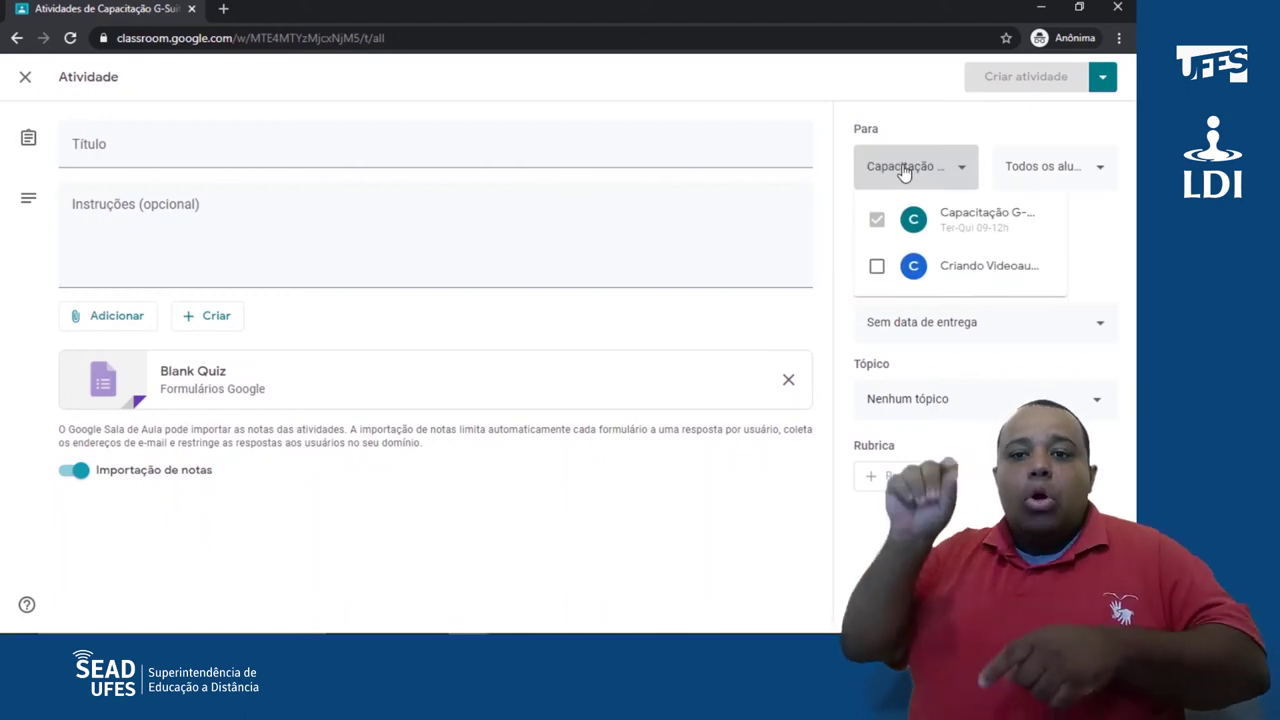
click(903, 172)
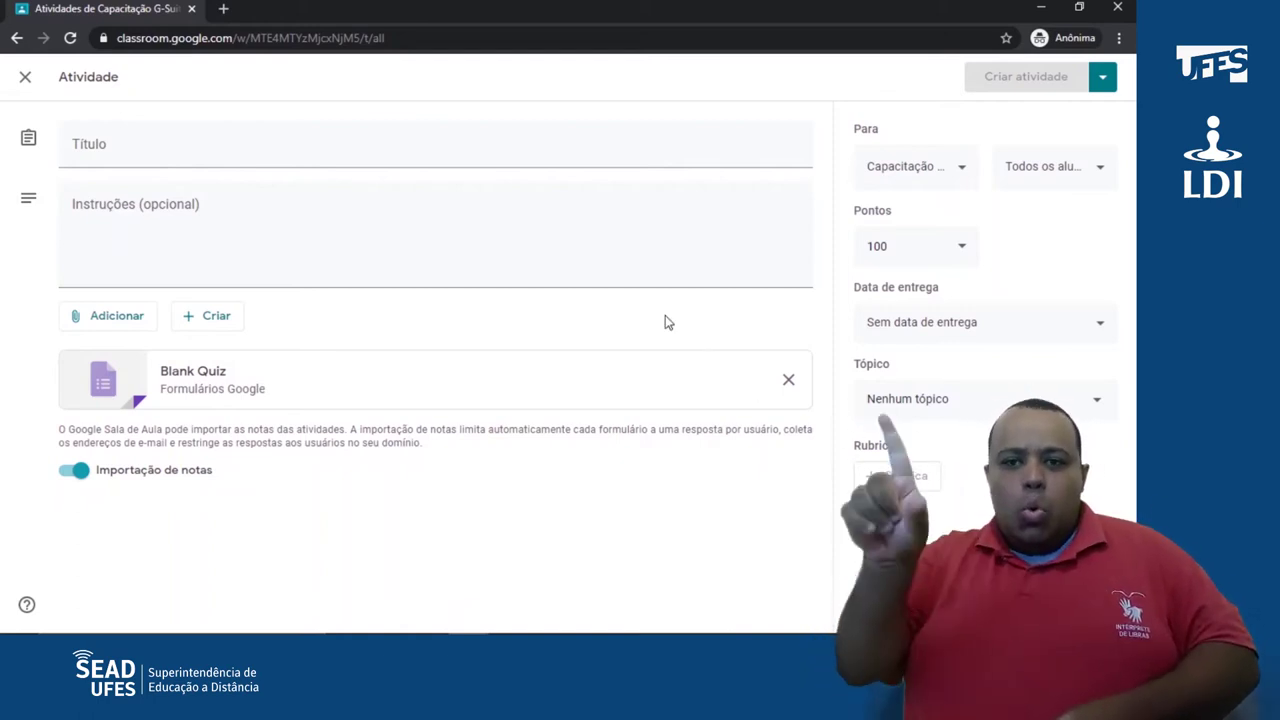
Title the assignment "Avaliação Parcial" and leave its instructions empty
click(605, 164)
text(A)
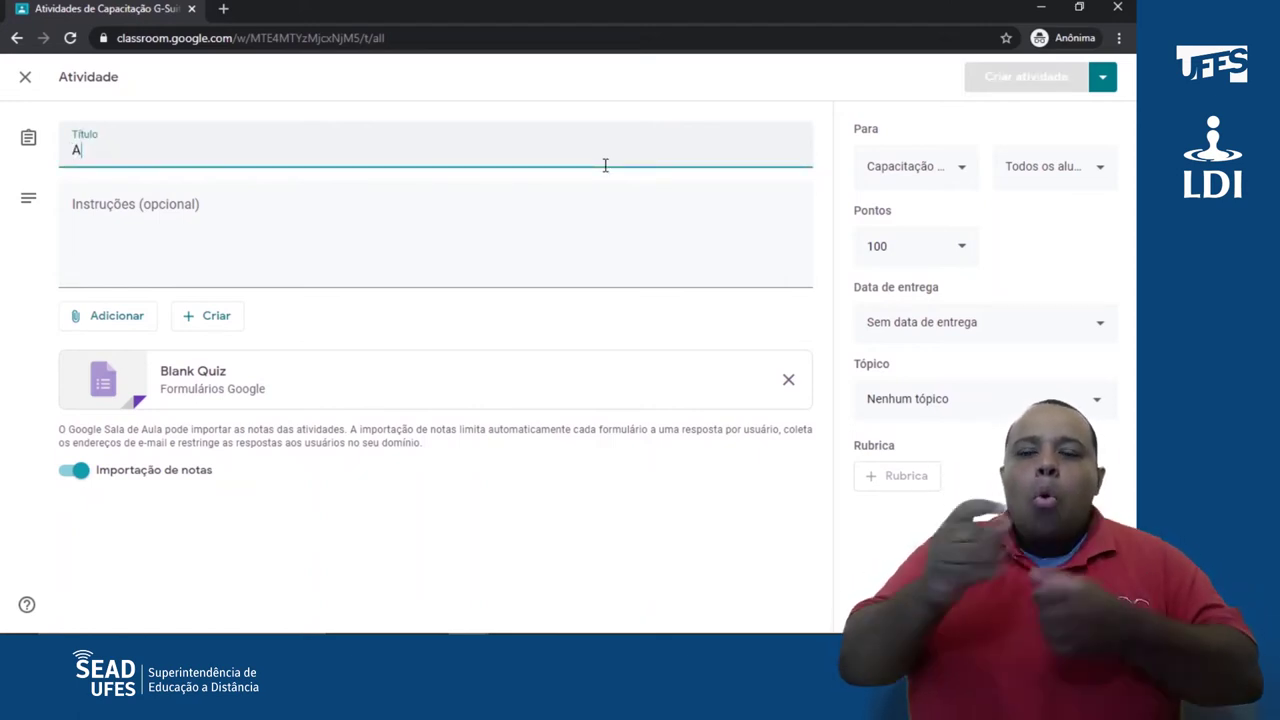
text(valiação Parcial)
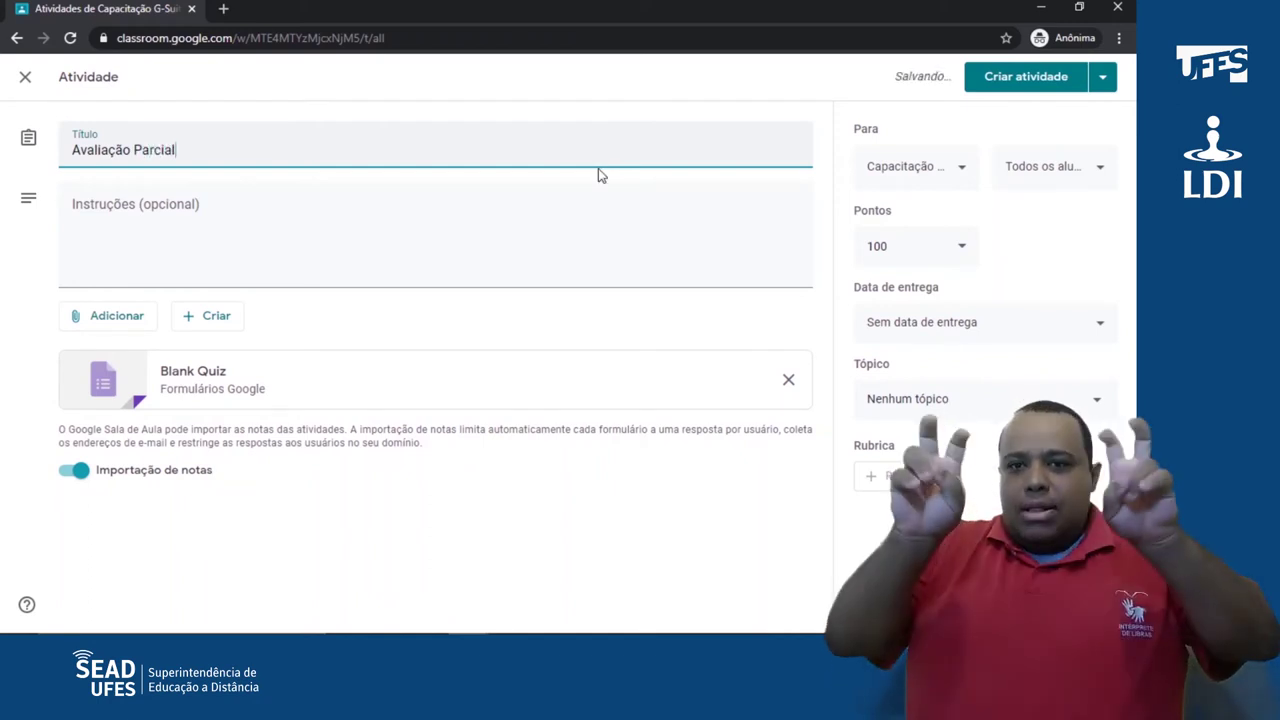
click(596, 172)
click(460, 251)
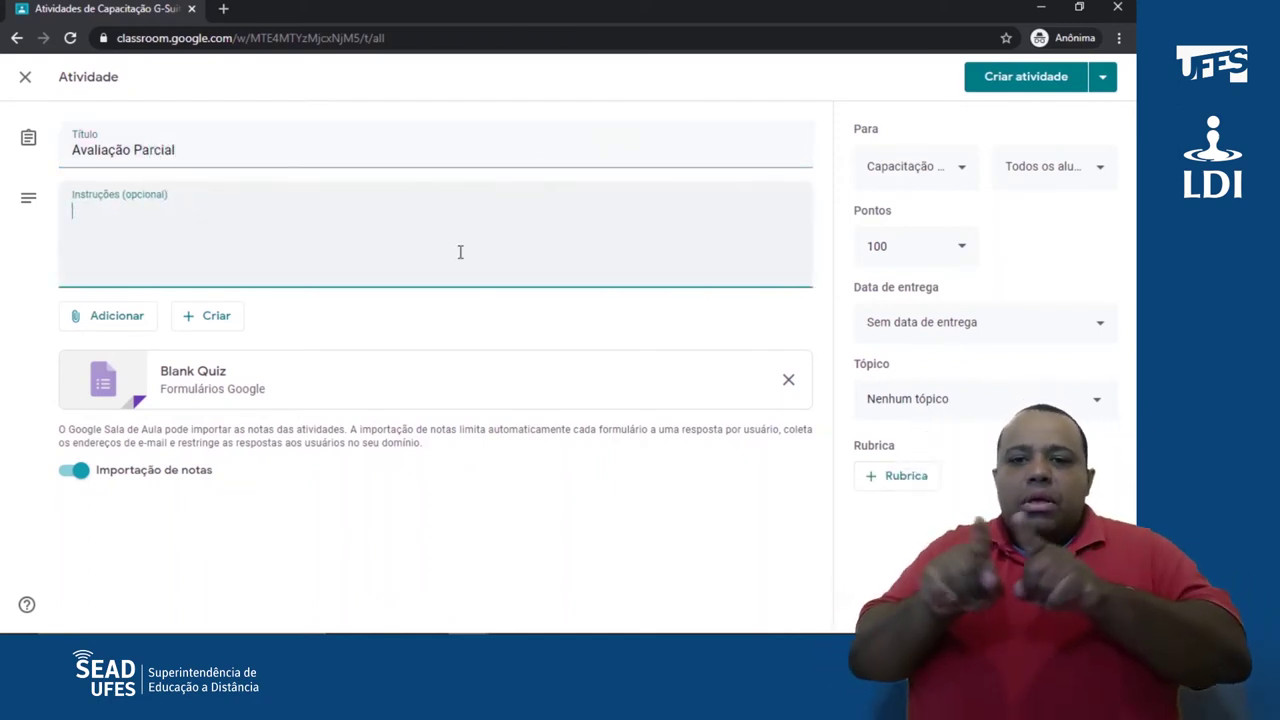
click(955, 176)
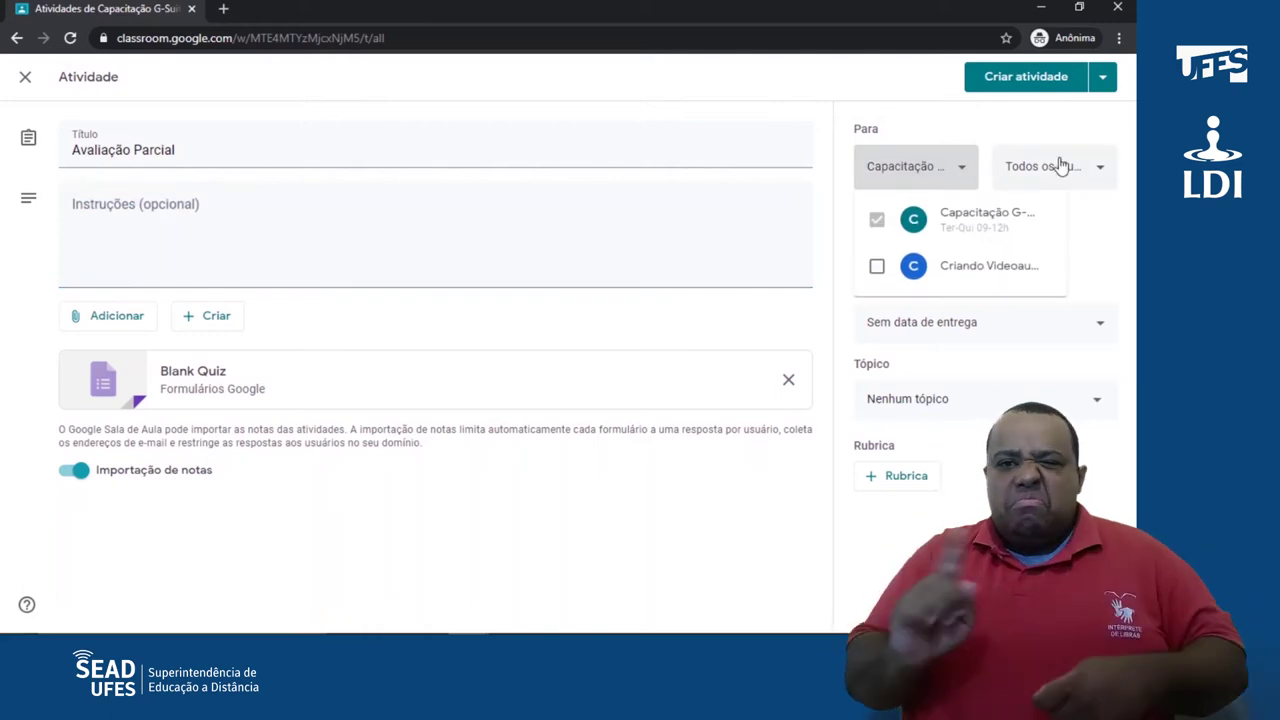
click(1060, 166)
click(1063, 166)
click(985, 166)
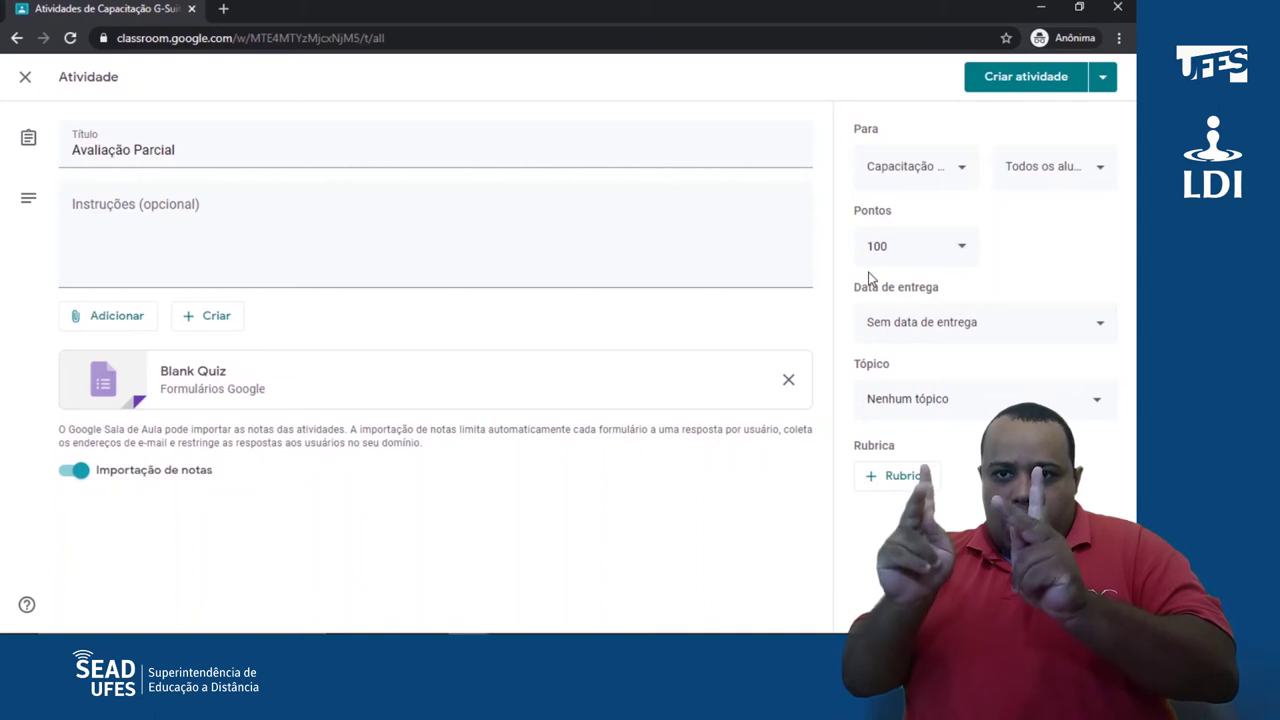
Set the assignment's due date to 20 August 2020 and assign it to the "Semana 4 - Posicionamentos" topic
click(1076, 320)
click(960, 386)
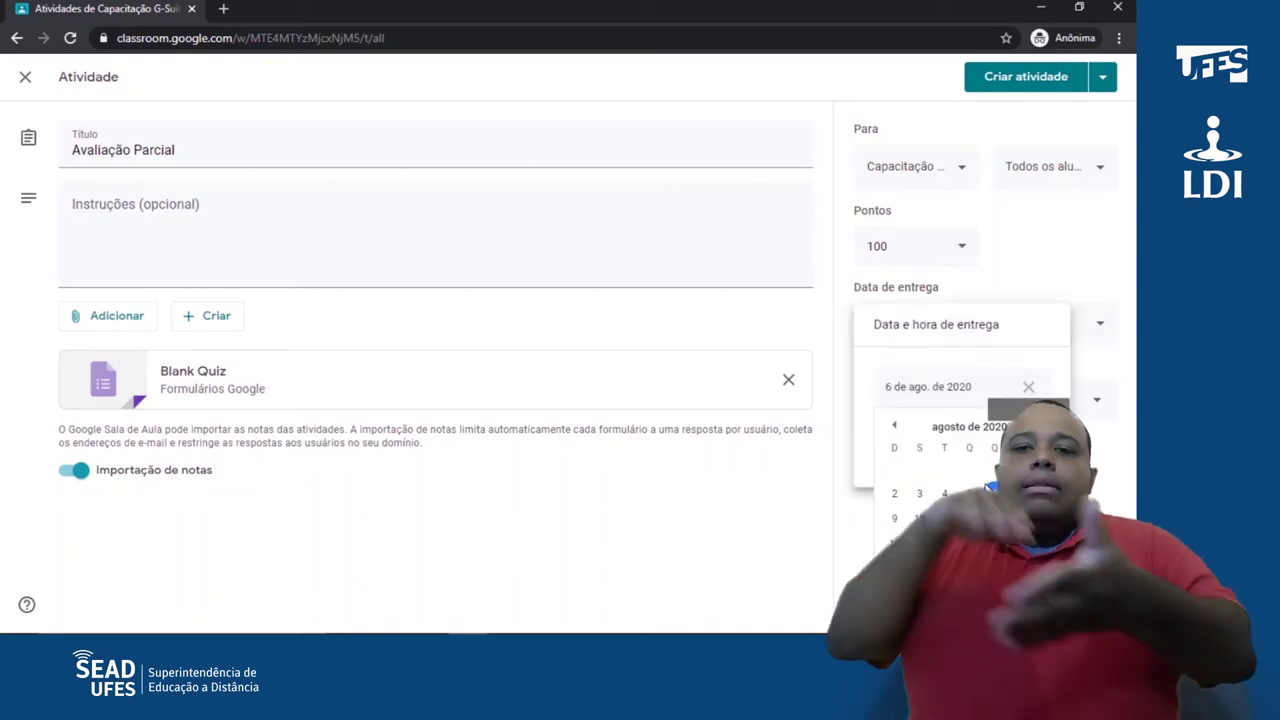
click(989, 543)
click(1057, 229)
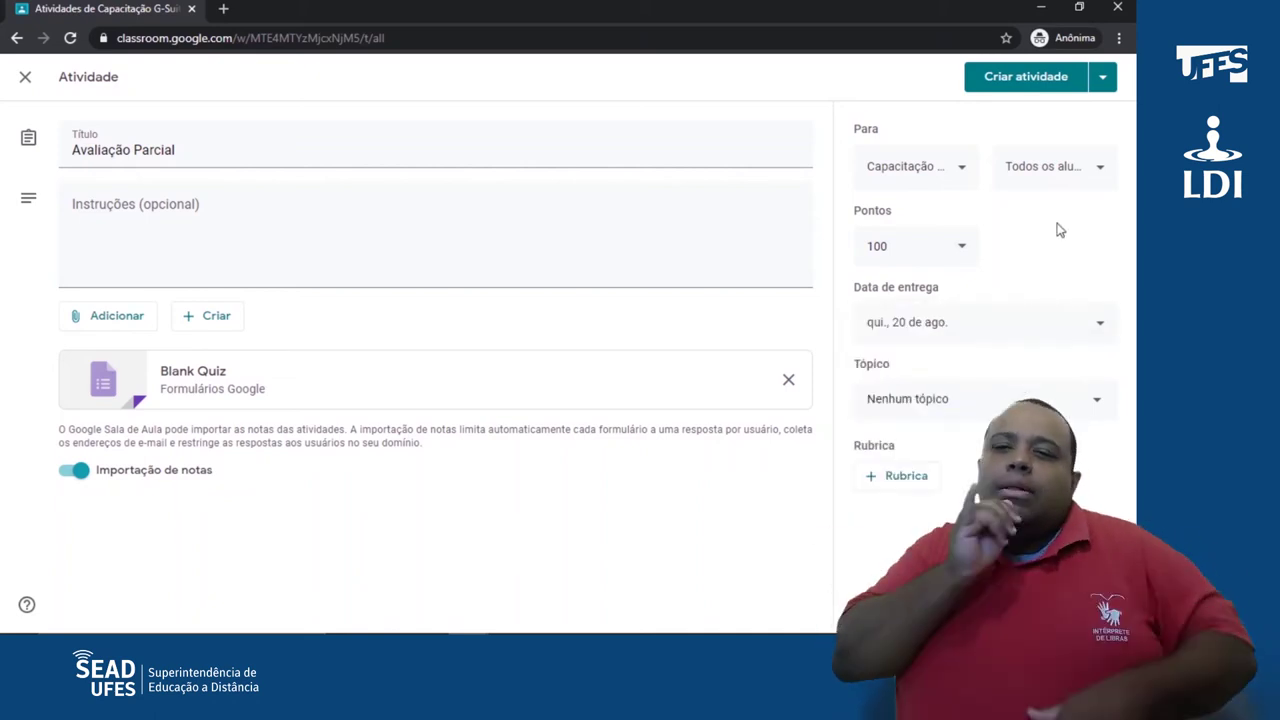
click(974, 405)
click(900, 585)
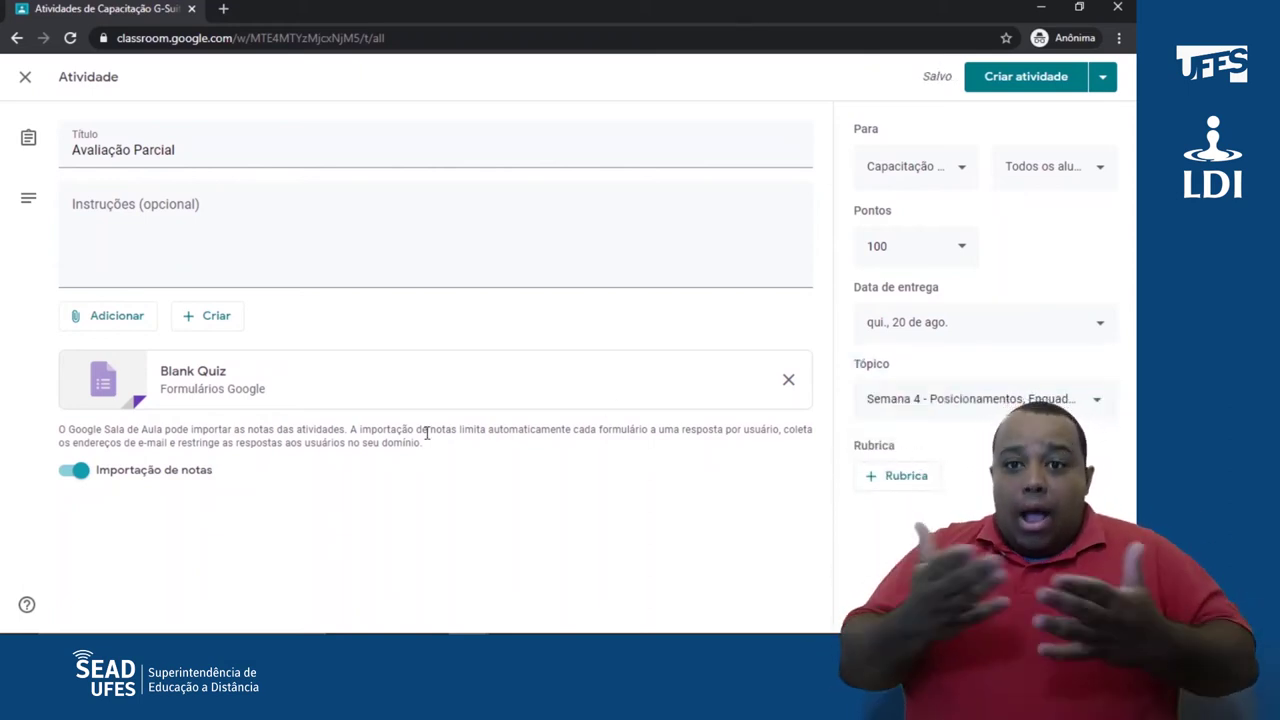
Open the attached Blank Quiz in Google Forms and change the form's heading to "Avaliação Parcial"
click(210, 390)
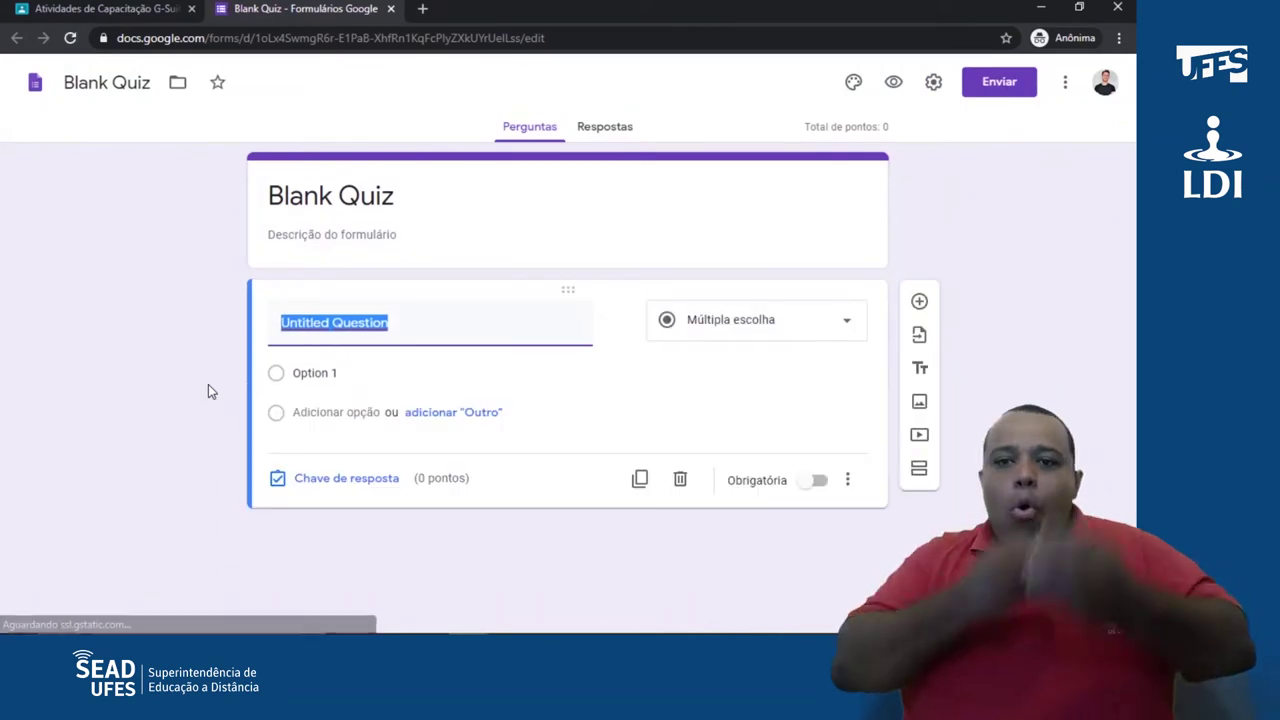
click(366, 190)
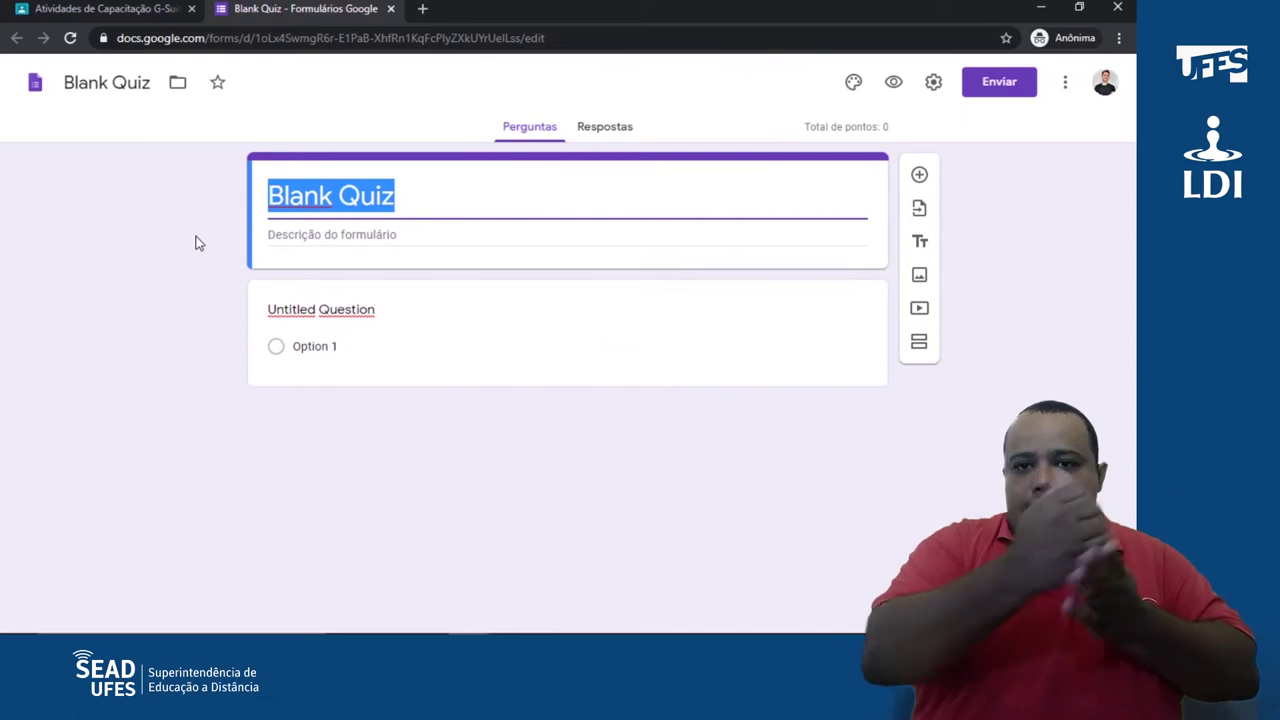
text(Avaliação Parcial)
click(405, 305)
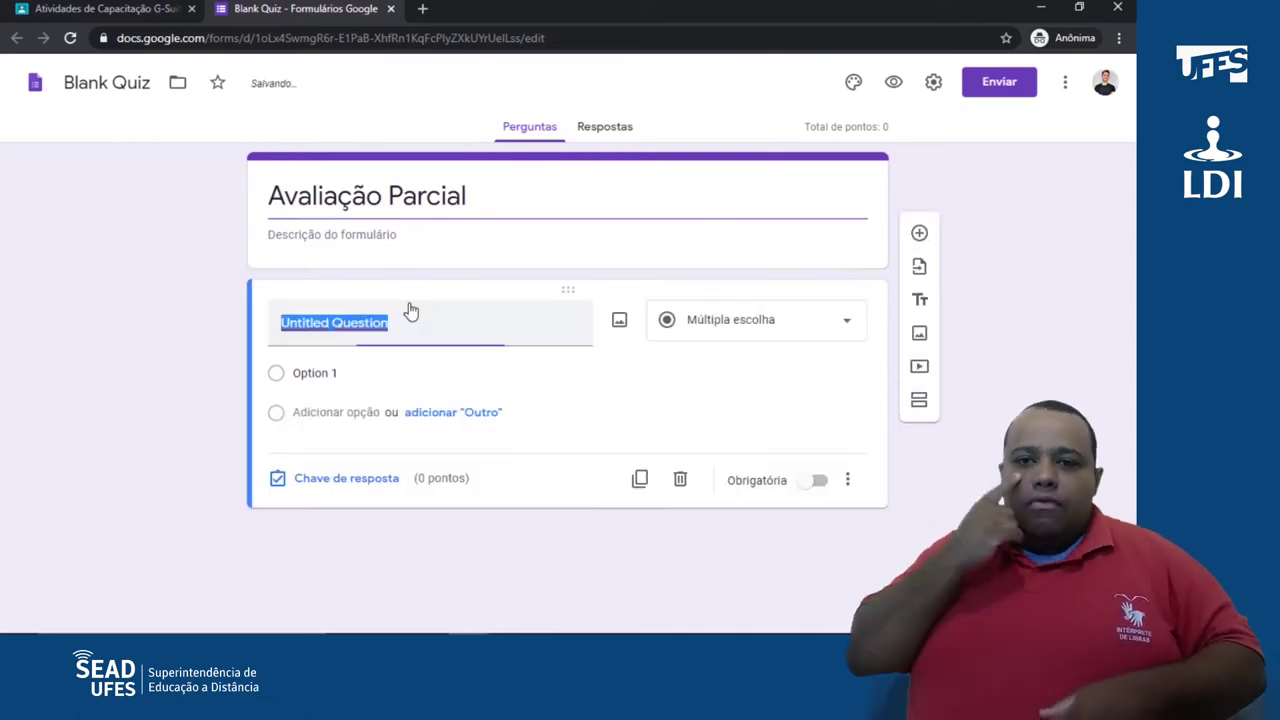
click(100, 309)
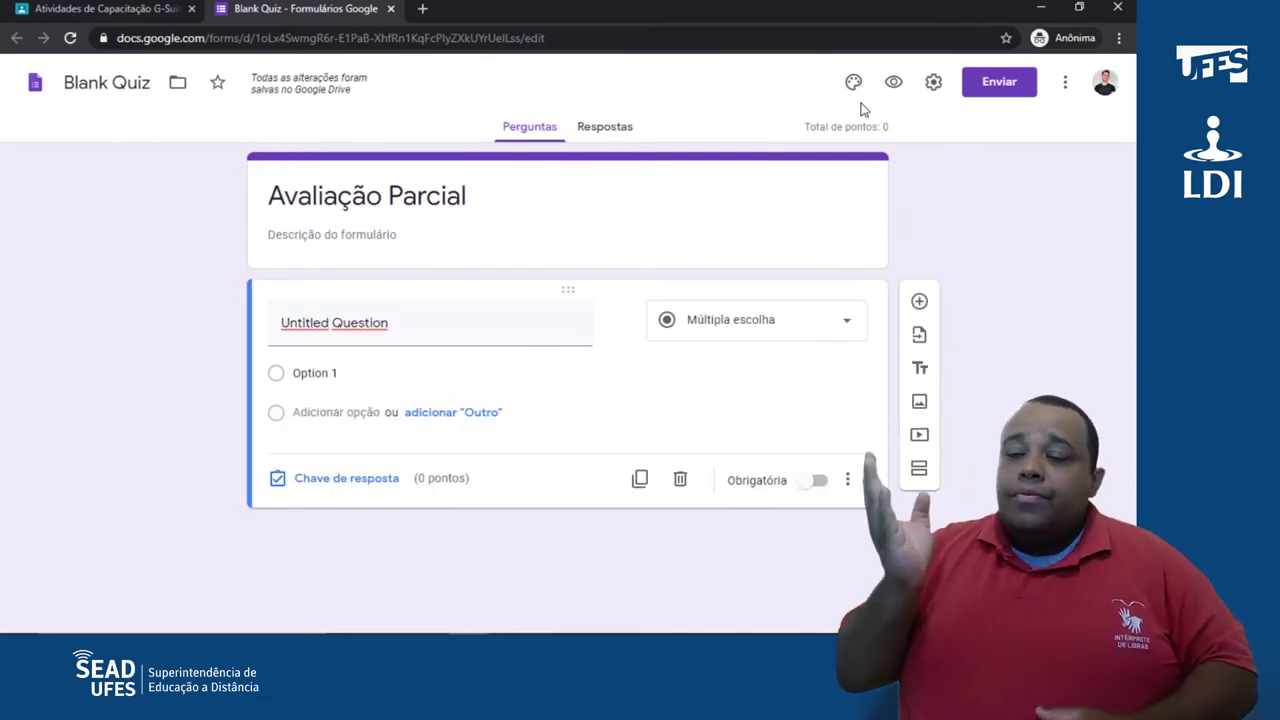
In the form's settings, enable collecting e-mail addresses and set response receipts to "Sempre"
click(934, 84)
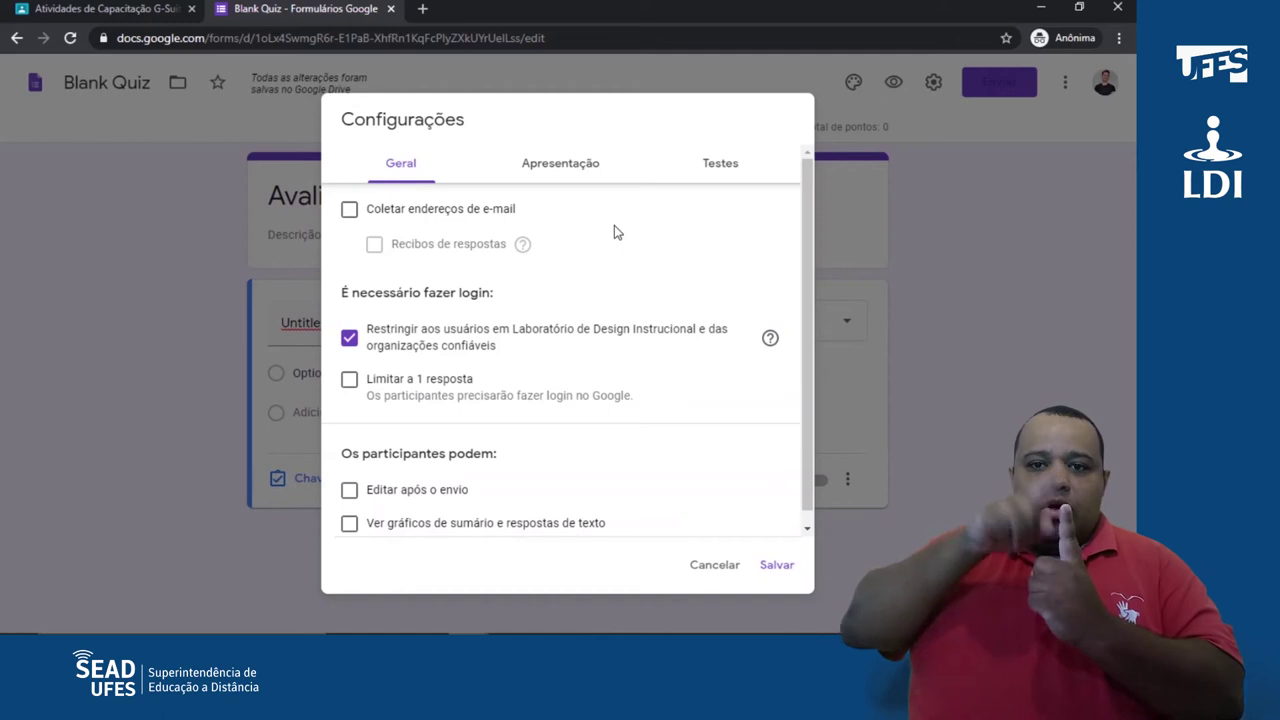
click(584, 165)
click(721, 163)
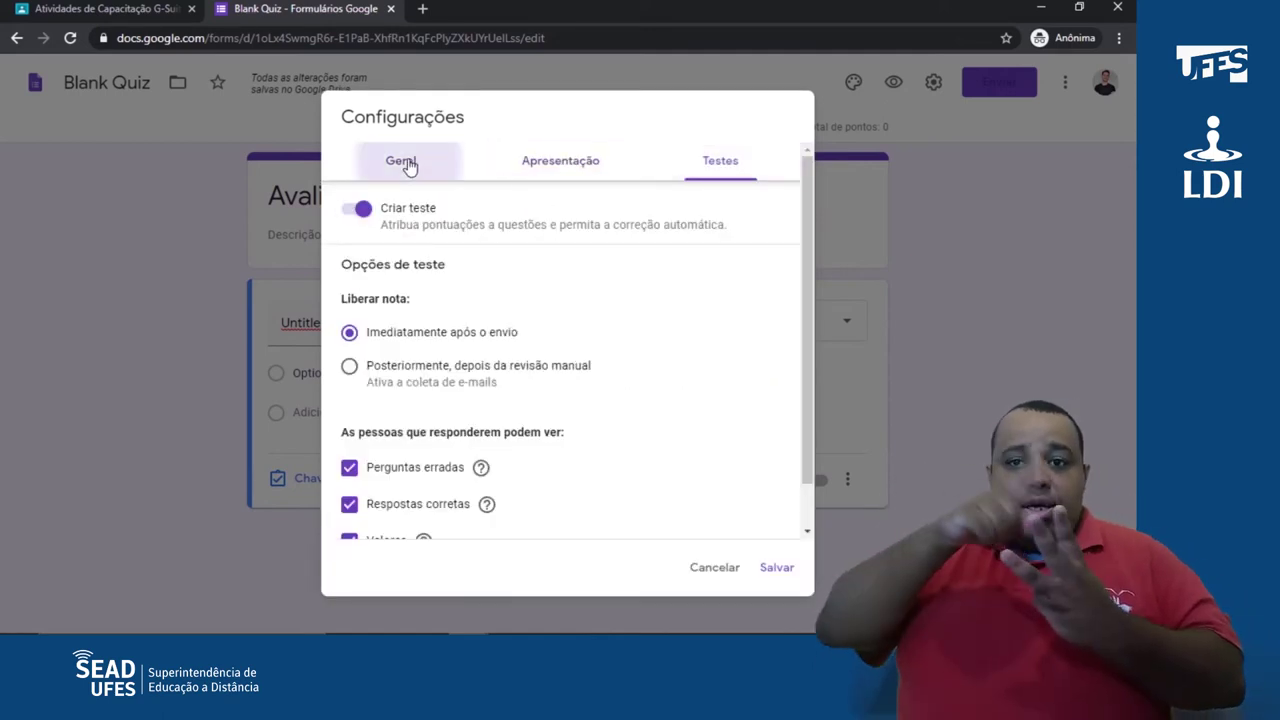
click(407, 164)
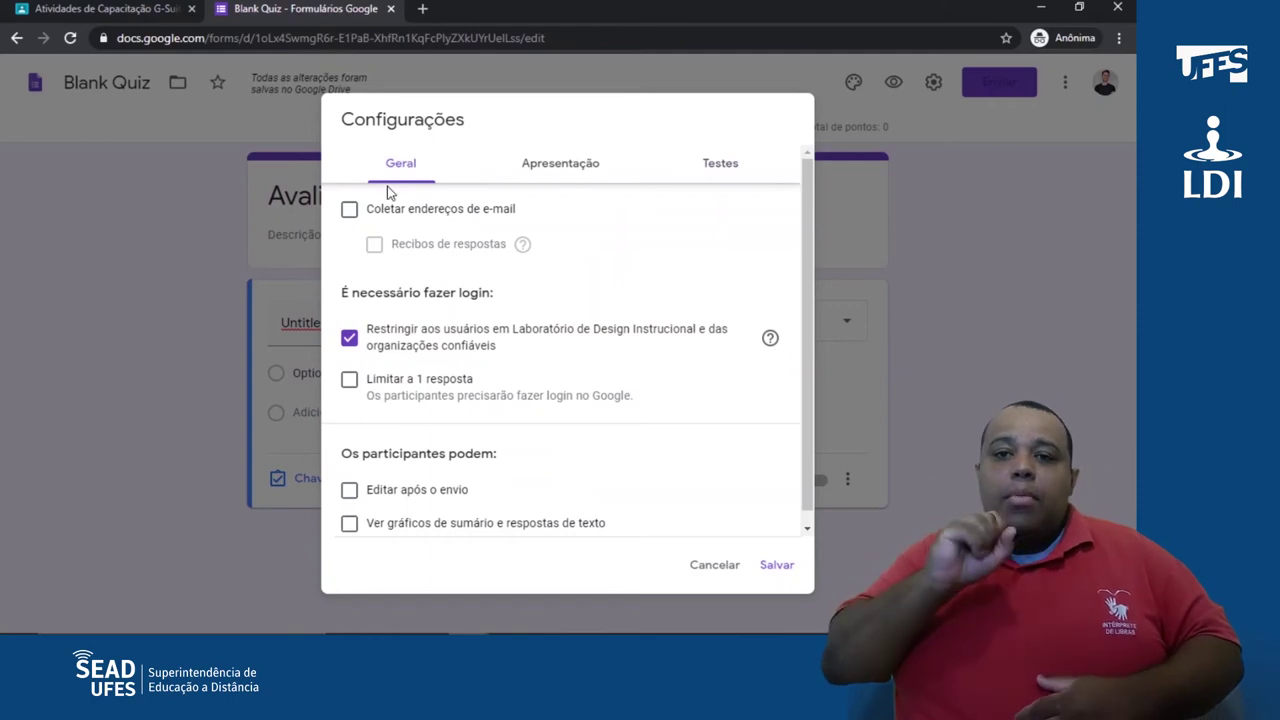
click(349, 211)
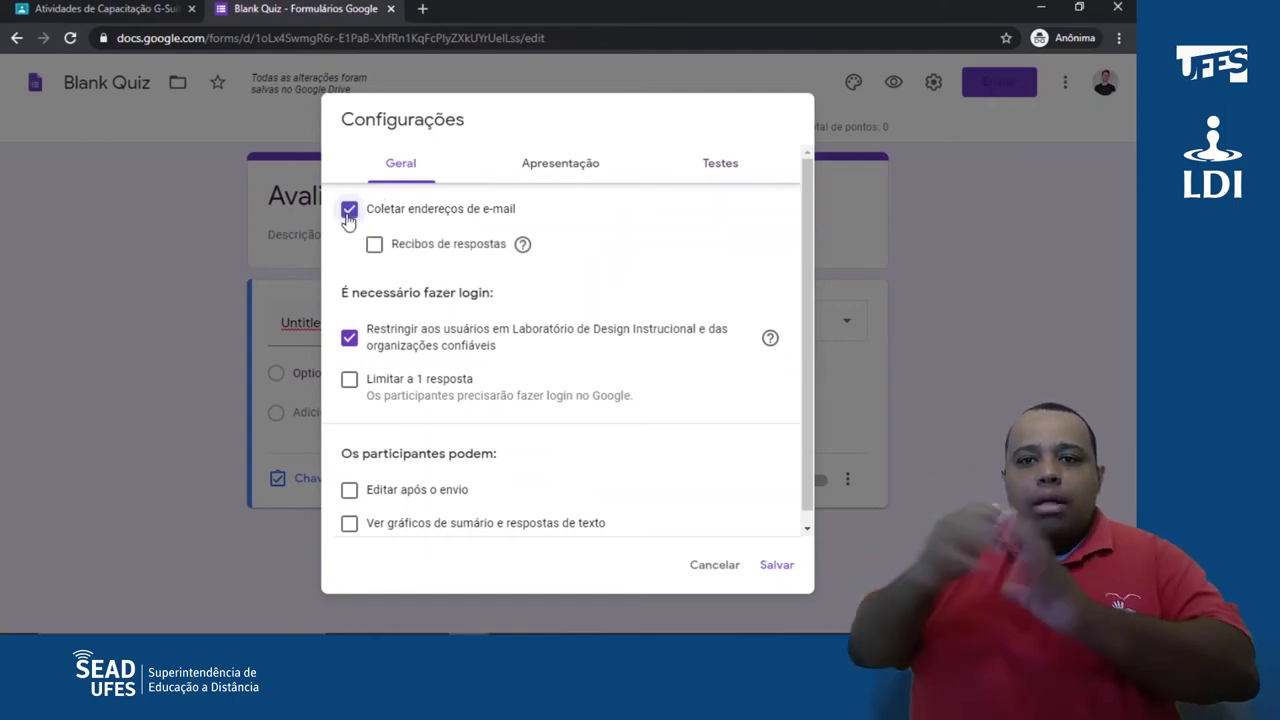
click(348, 214)
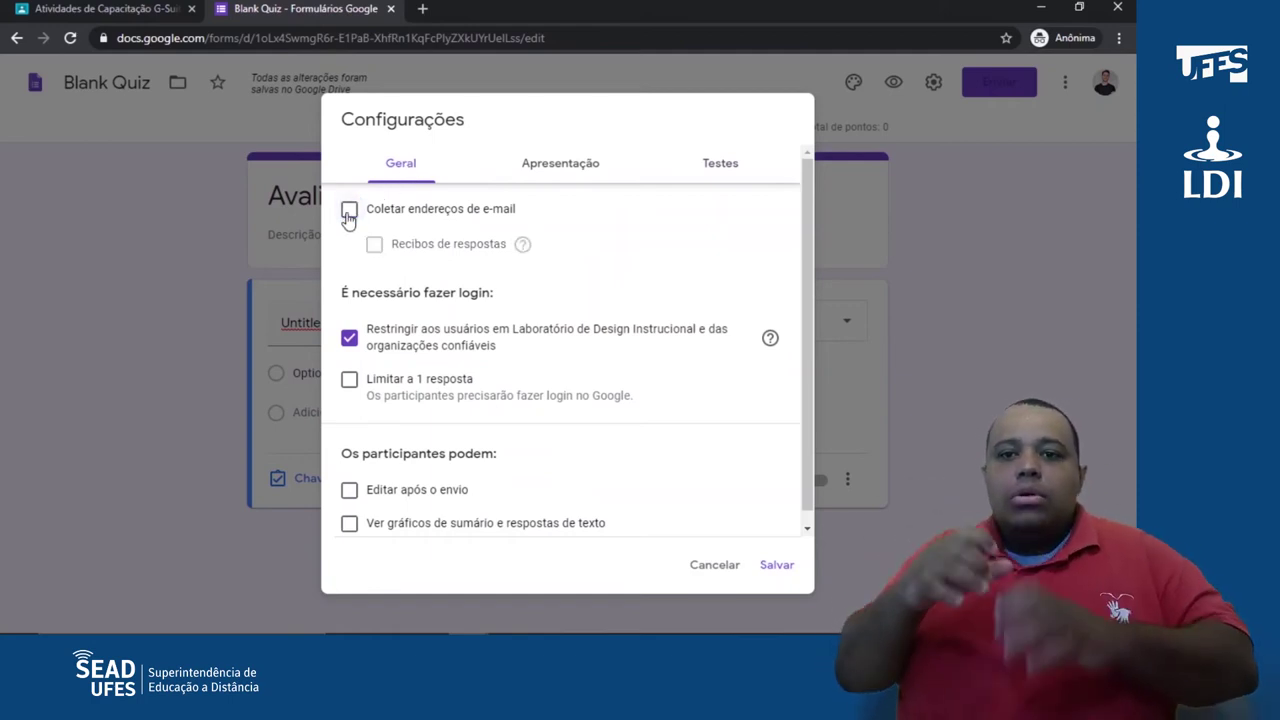
click(348, 212)
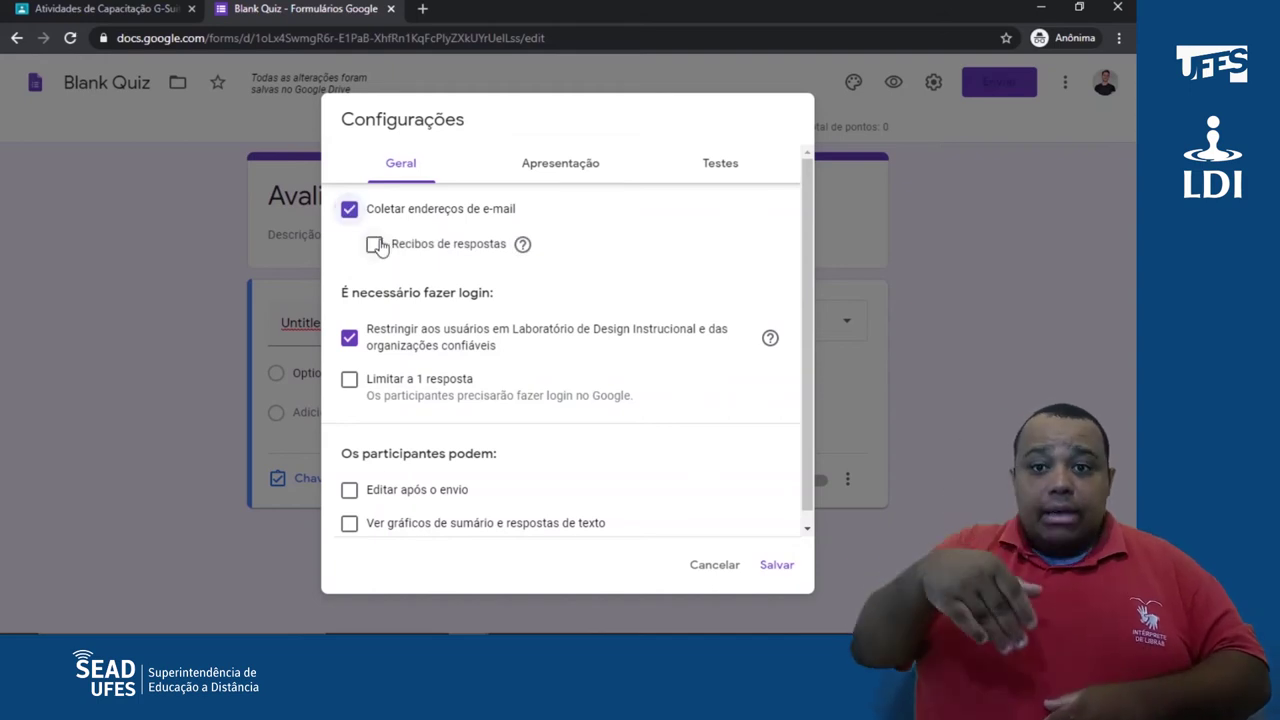
click(375, 243)
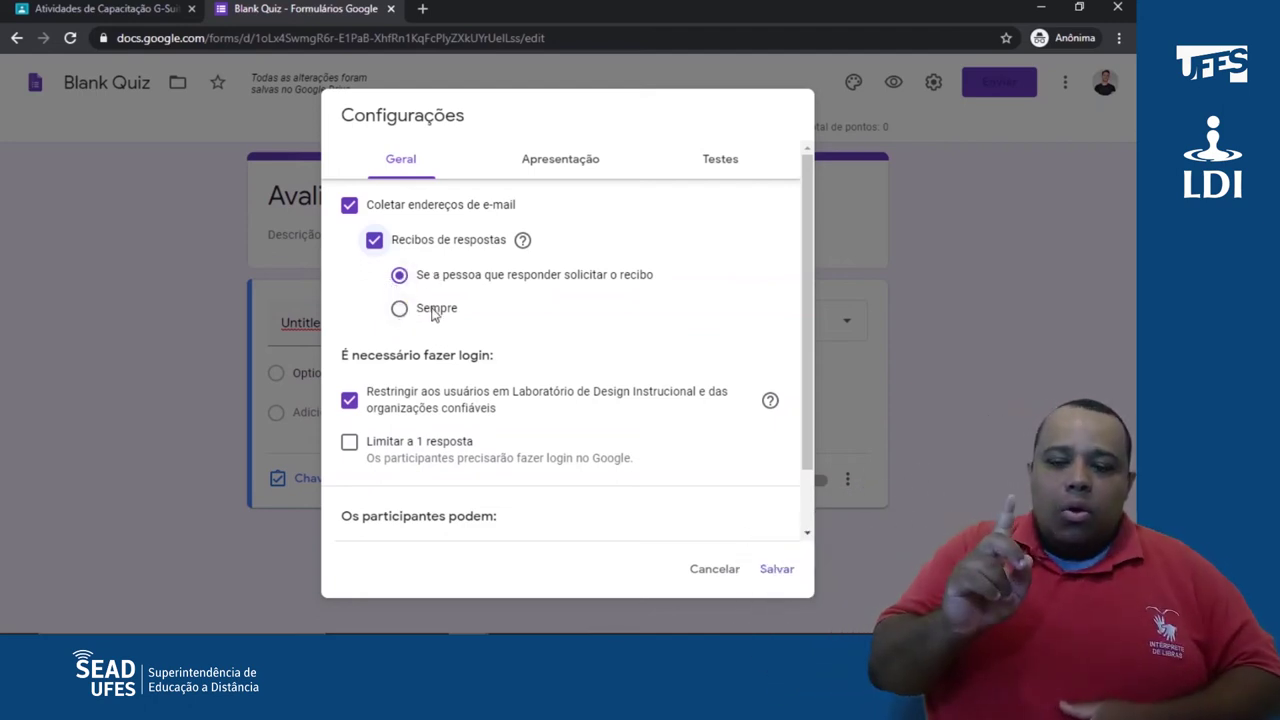
click(400, 310)
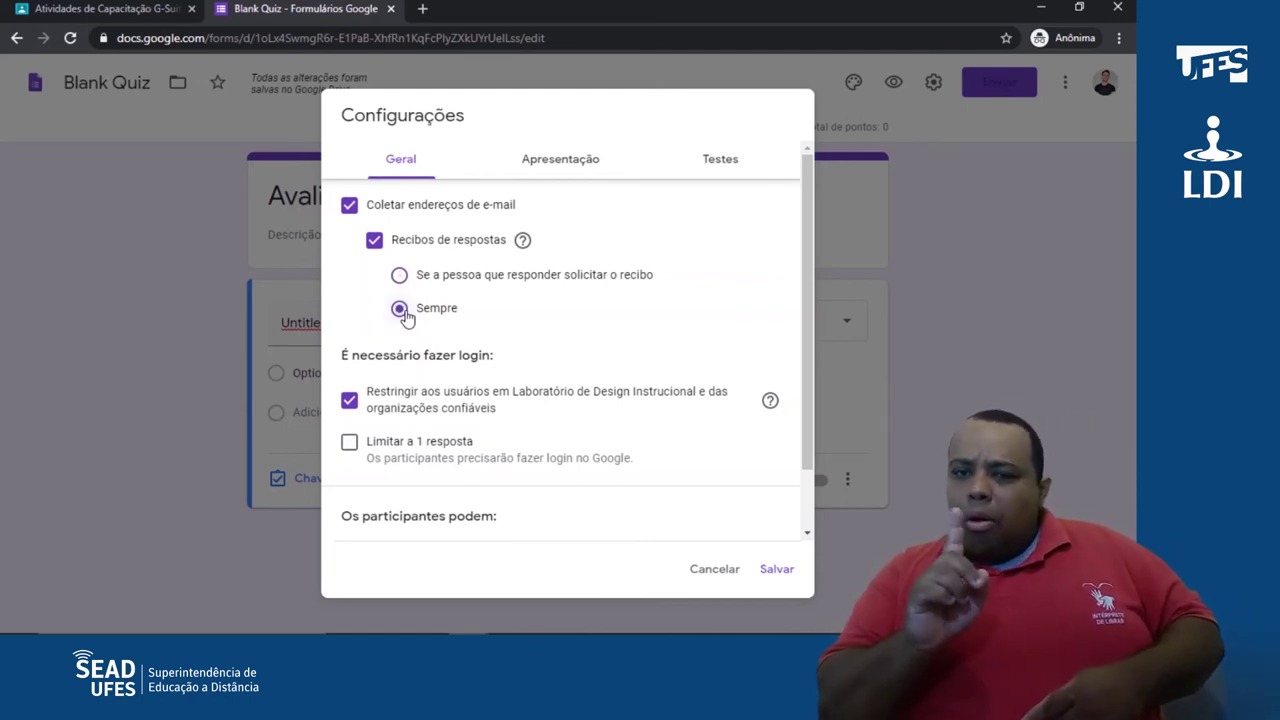
Limit the form to 1 response per participant and keep it restricted to users of the organization
scroll(403, 313, down, 1)
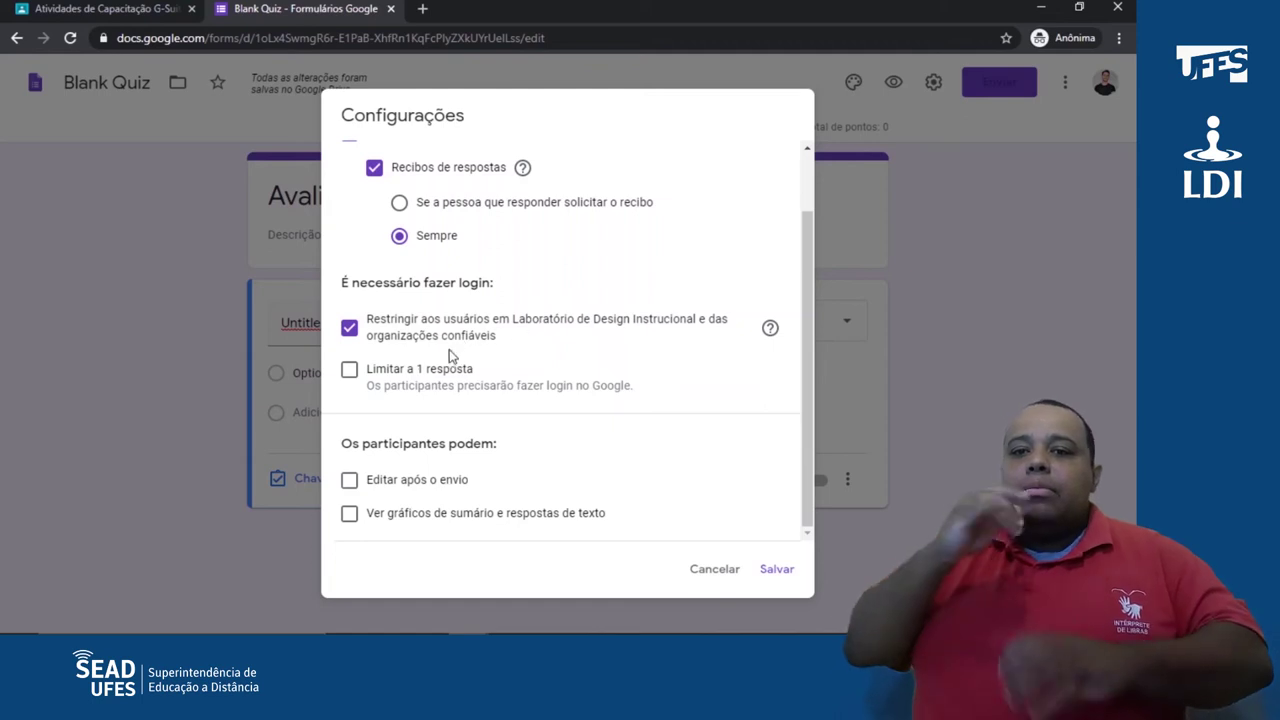
click(349, 371)
click(349, 371)
click(349, 329)
click(349, 329)
click(349, 370)
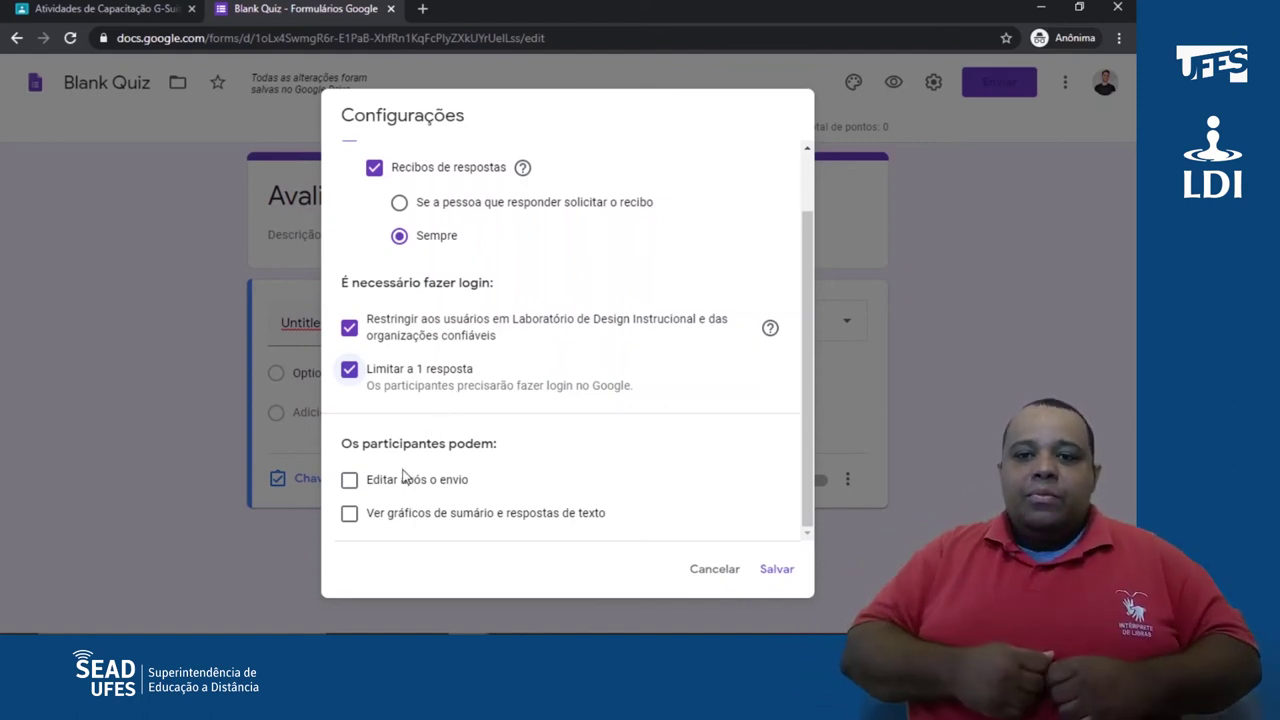
click(349, 481)
click(349, 481)
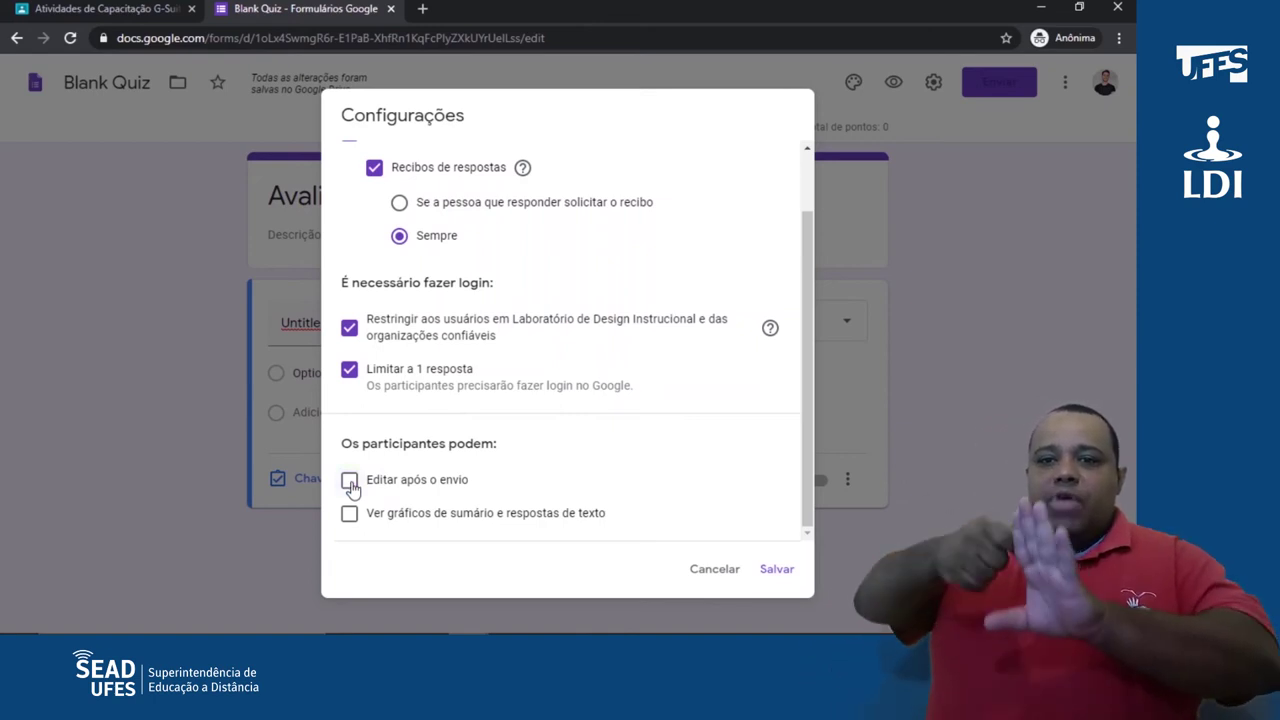
click(350, 514)
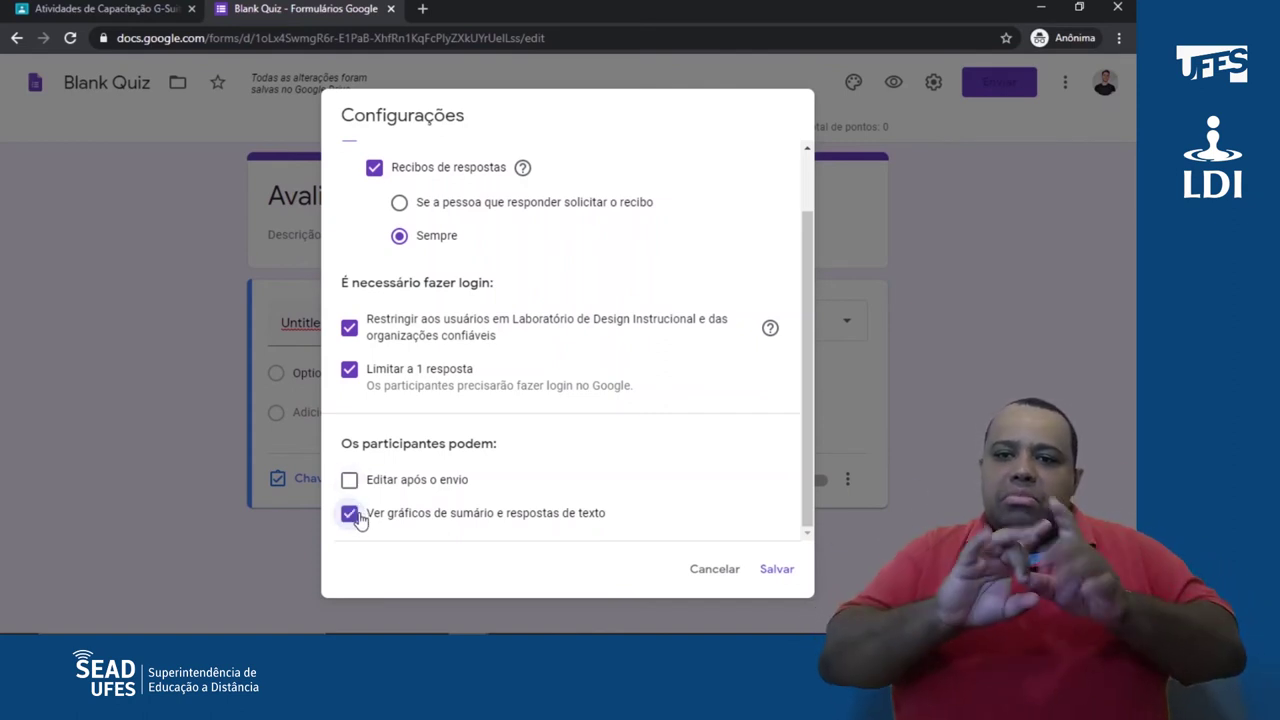
click(355, 516)
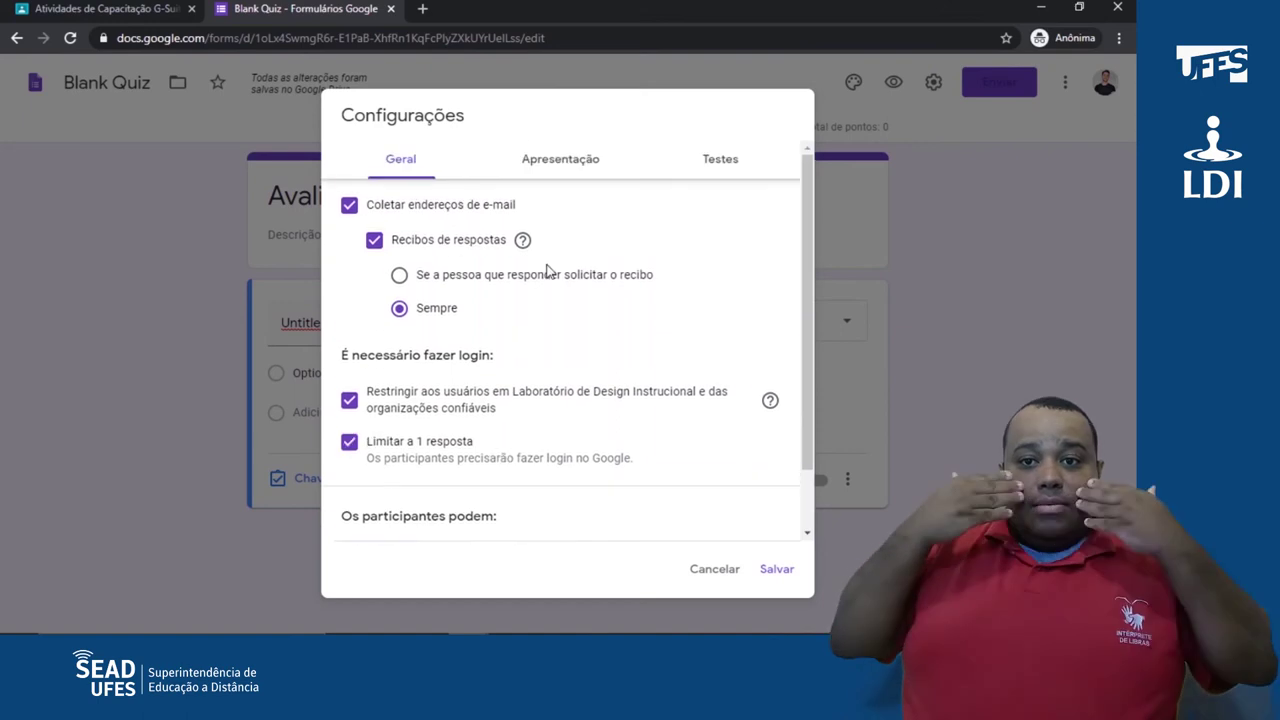
In the presentation settings, enable showing the progress bar and shuffling the question order
click(580, 175)
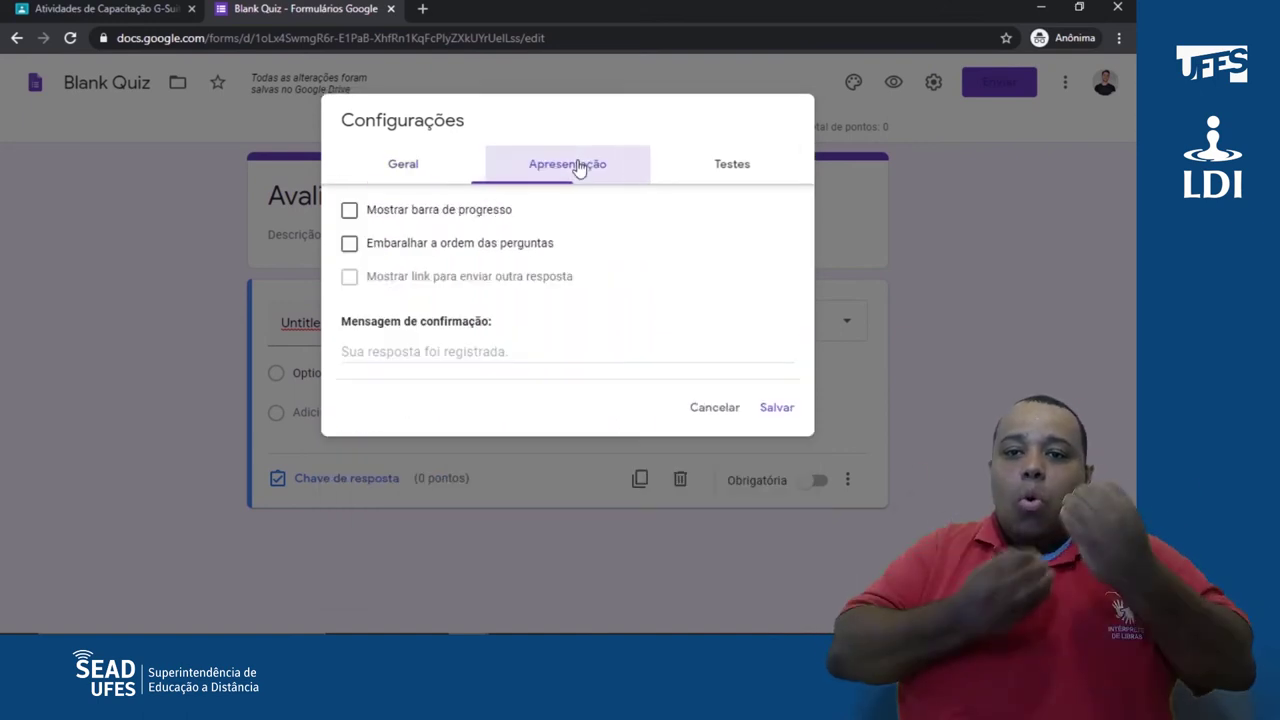
click(348, 212)
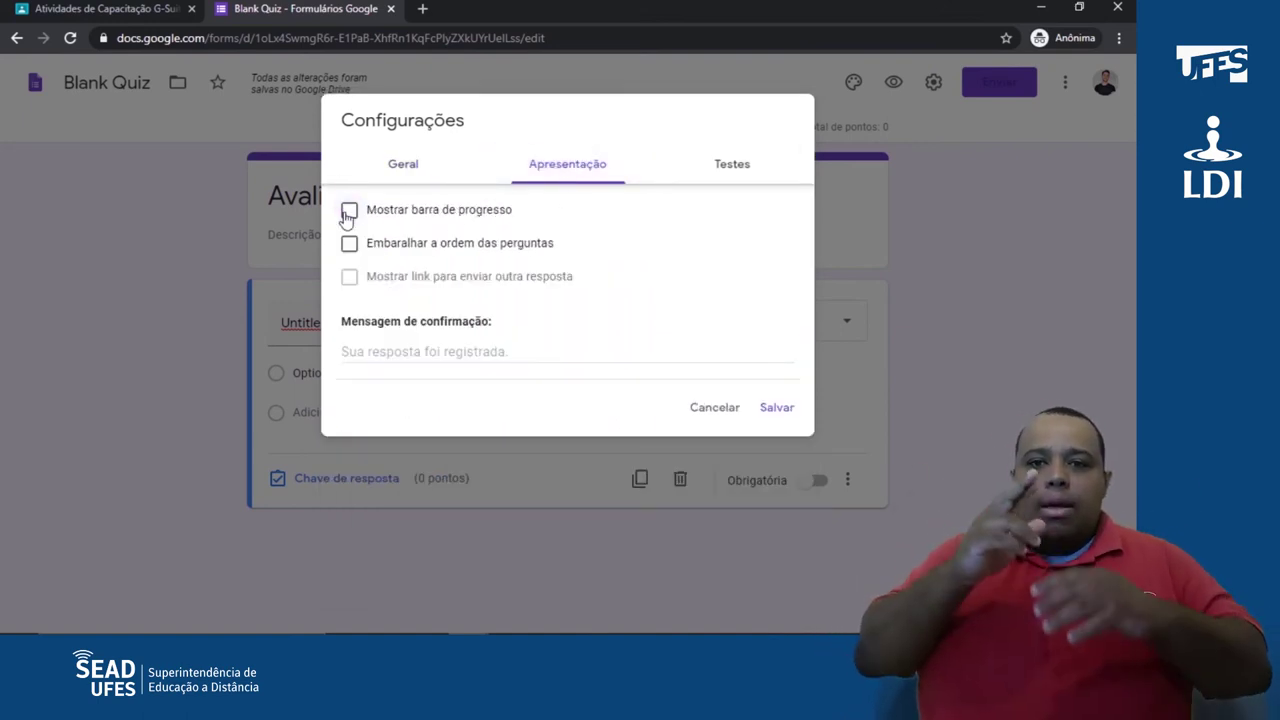
click(348, 212)
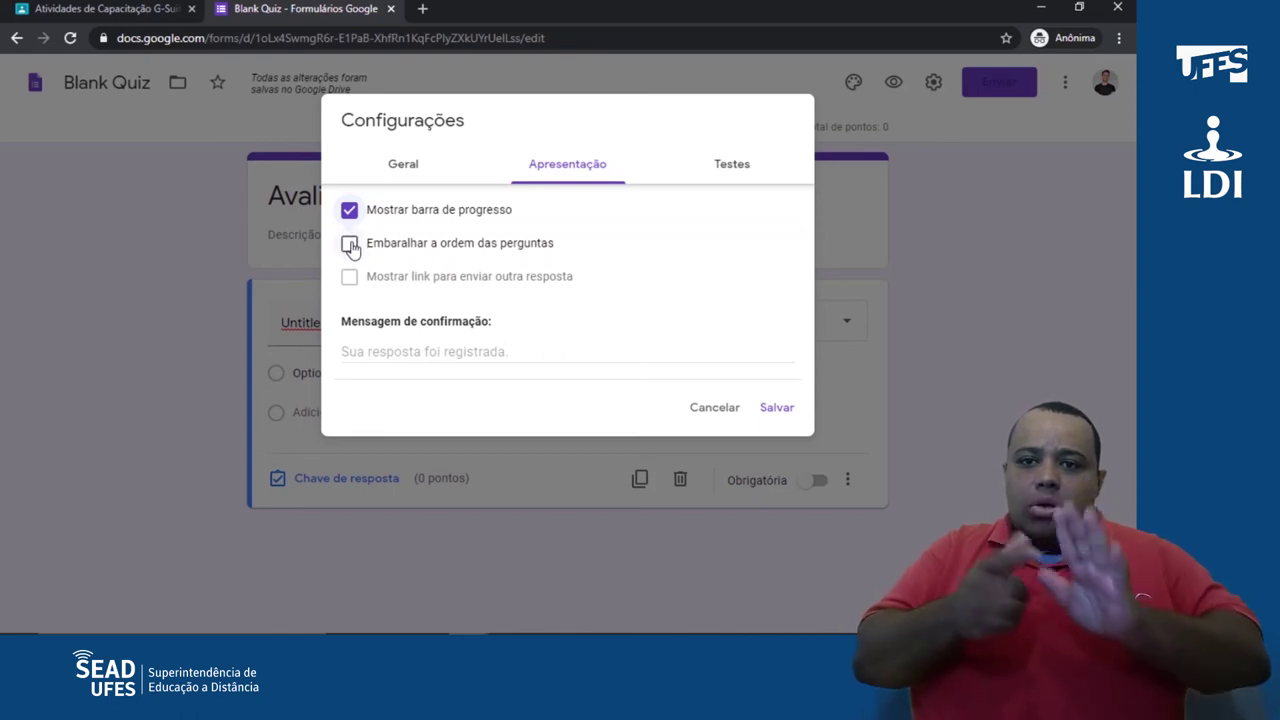
click(350, 245)
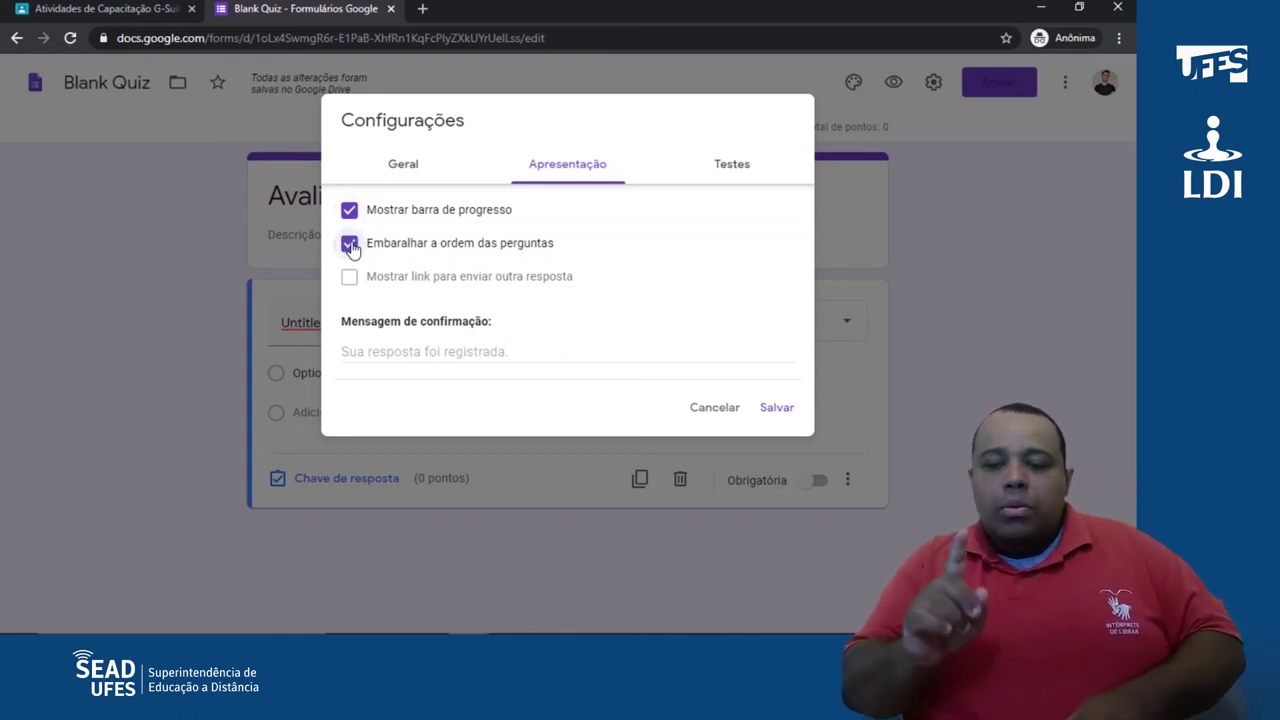
click(350, 245)
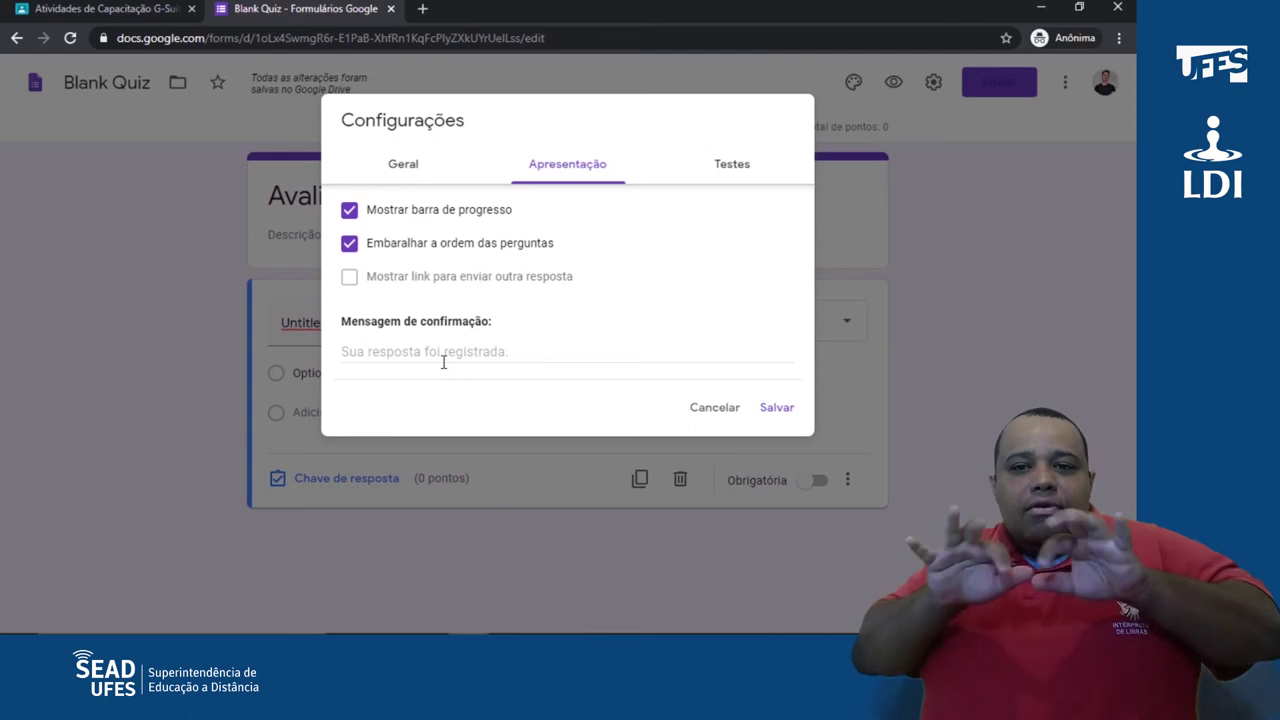
In the form's test settings, switch "Criar teste" off and back on so that it stays enabled
click(732, 164)
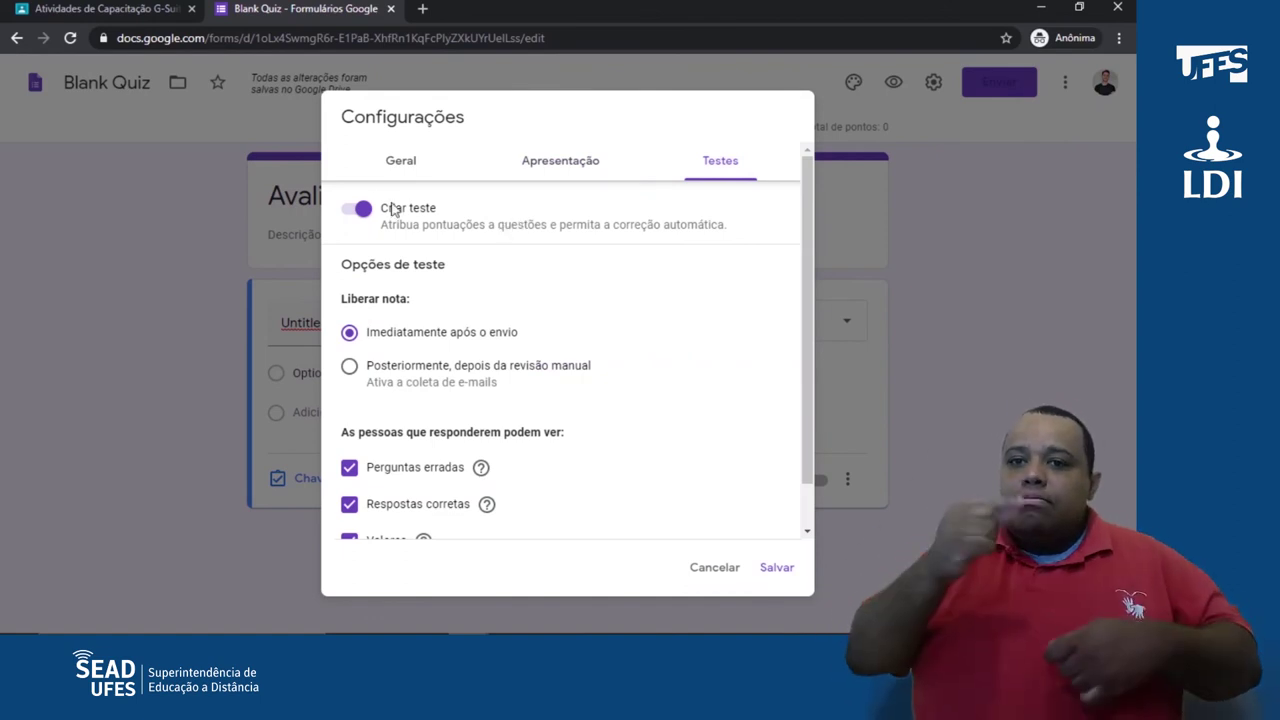
click(356, 209)
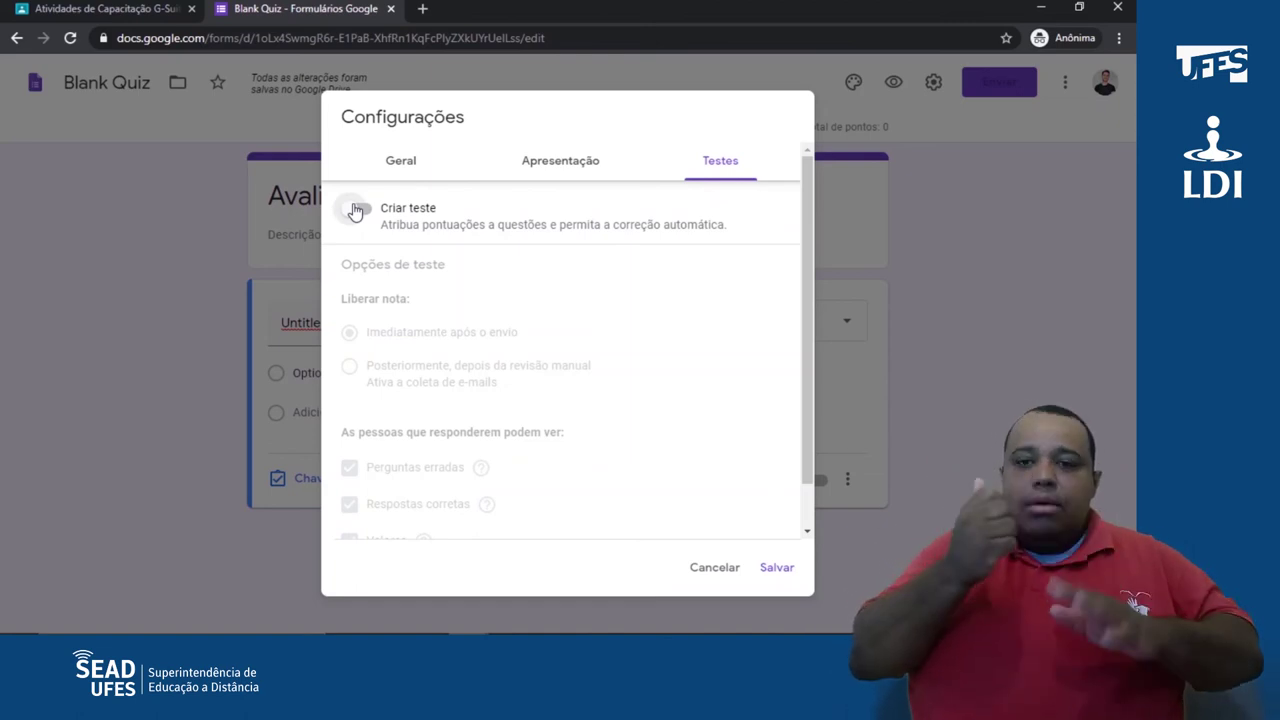
click(356, 209)
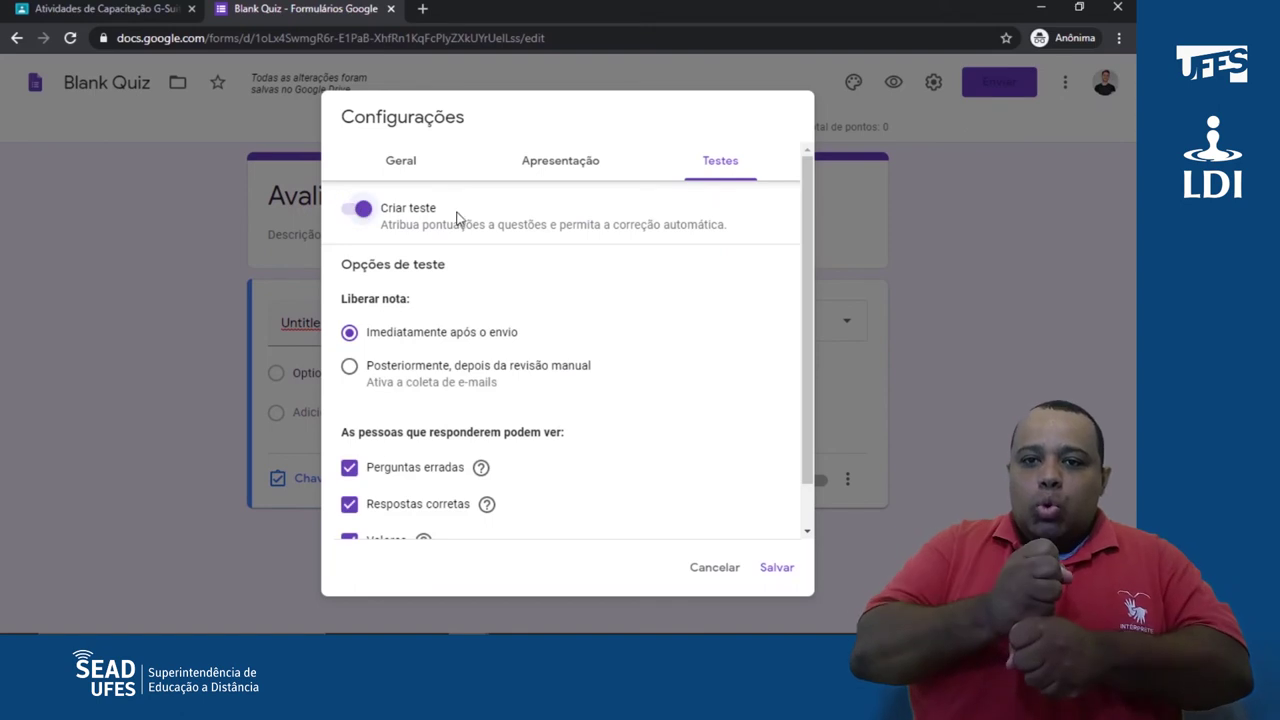
click(460, 219)
click(382, 216)
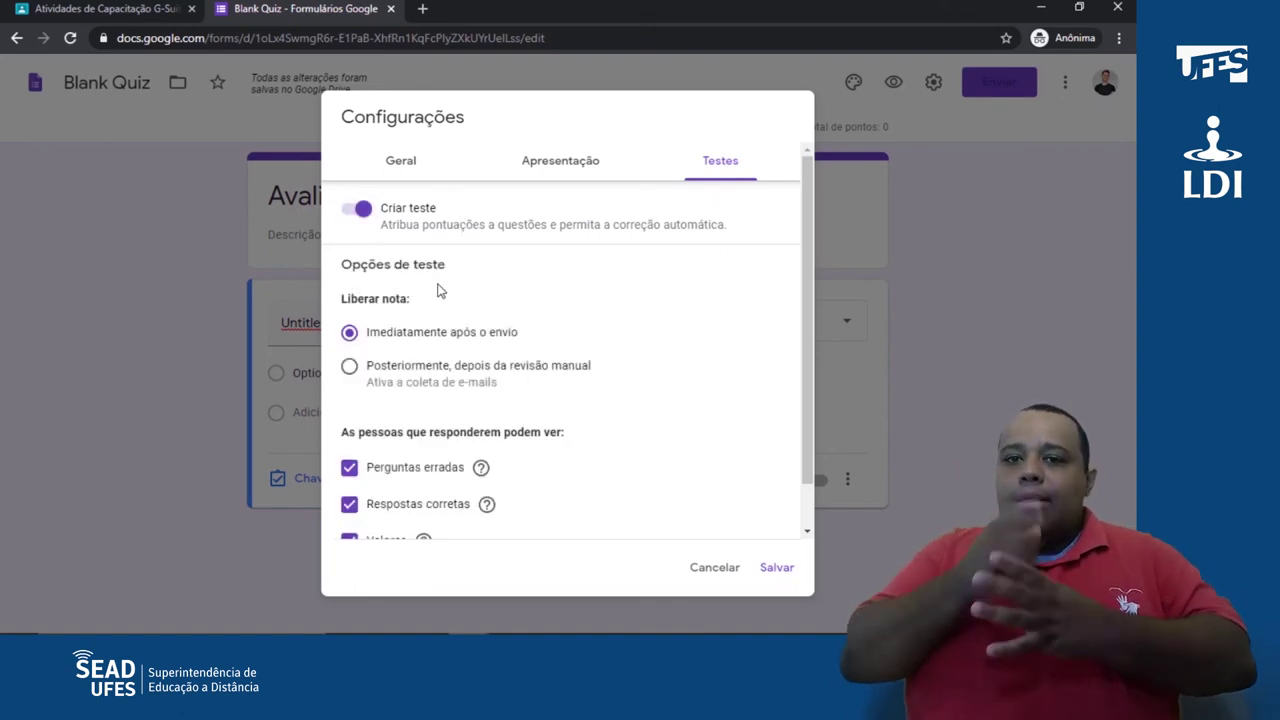
Set grade release to "Imediatamente após o envio", keep wrong questions, correct answers and point values visible to respondents, and save the settings
scroll(437, 290, down, 1)
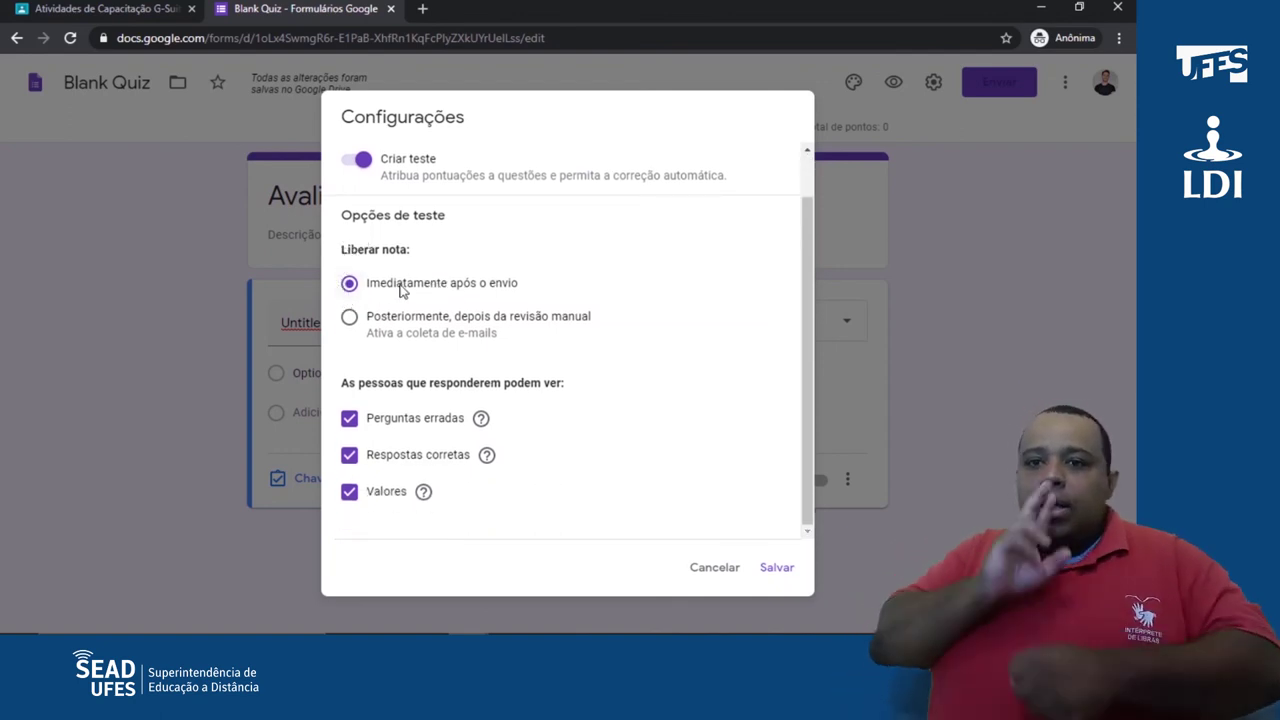
click(349, 318)
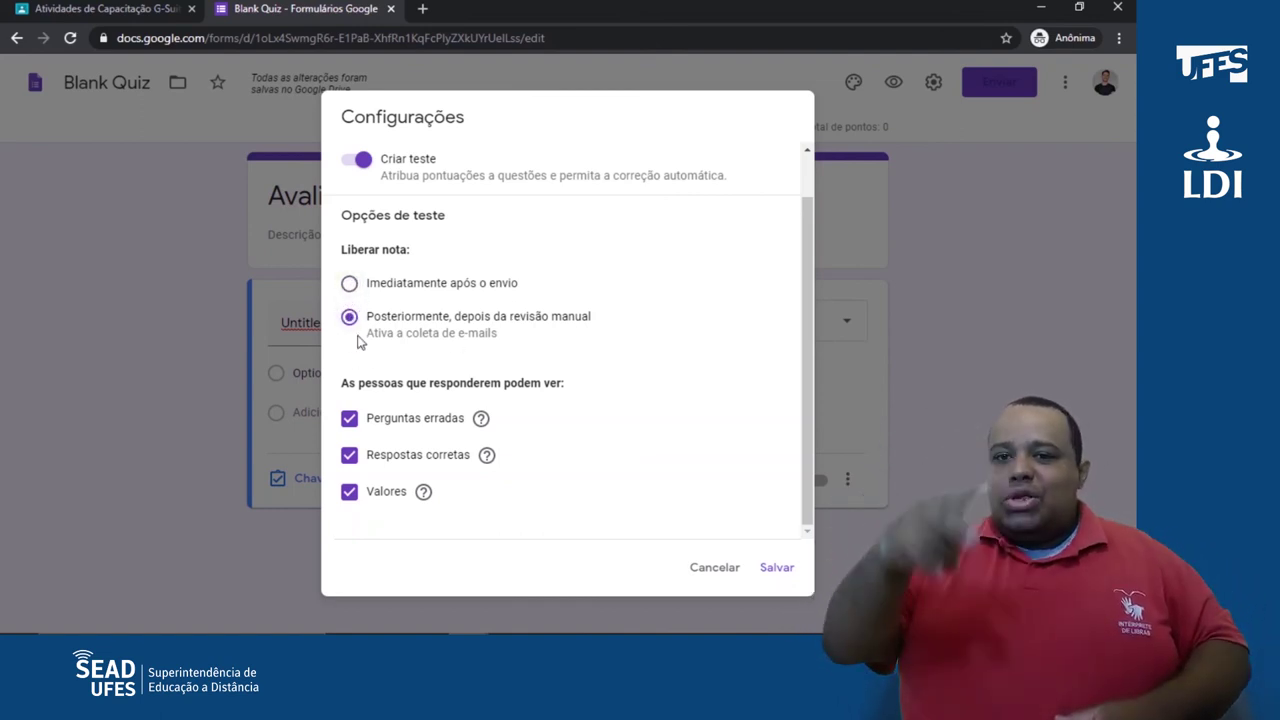
click(349, 285)
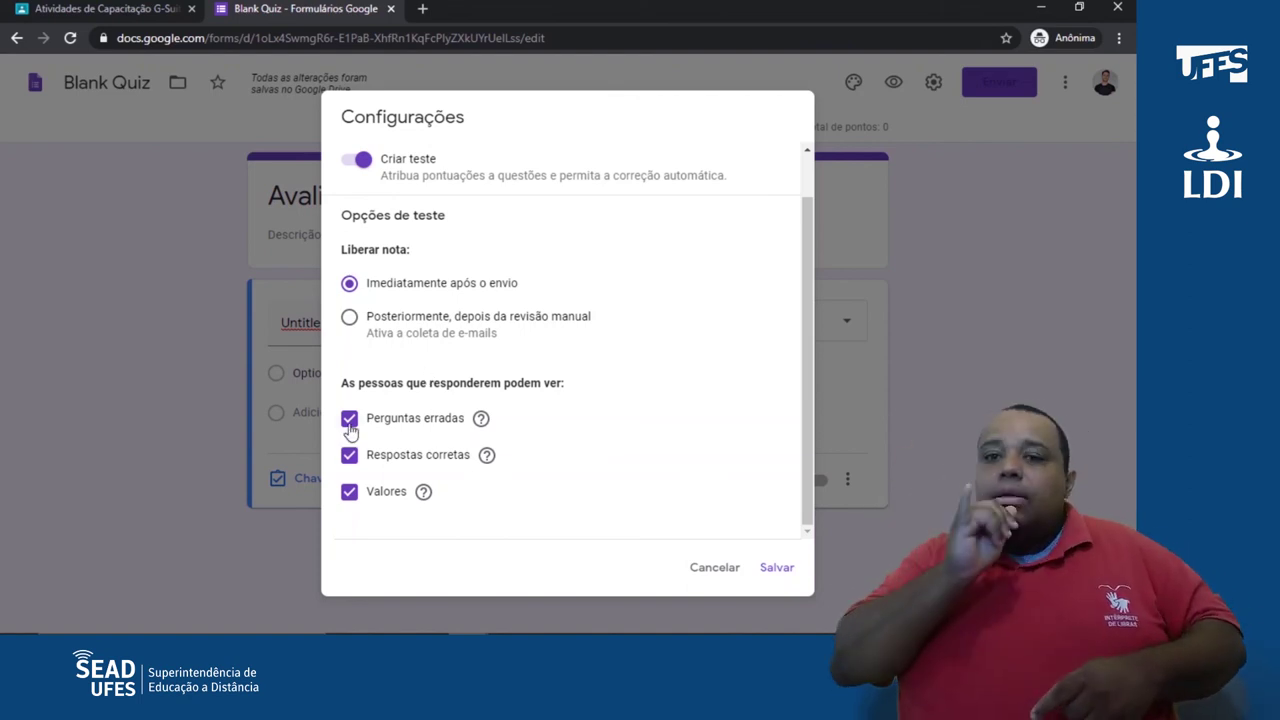
mouse_move(485, 422)
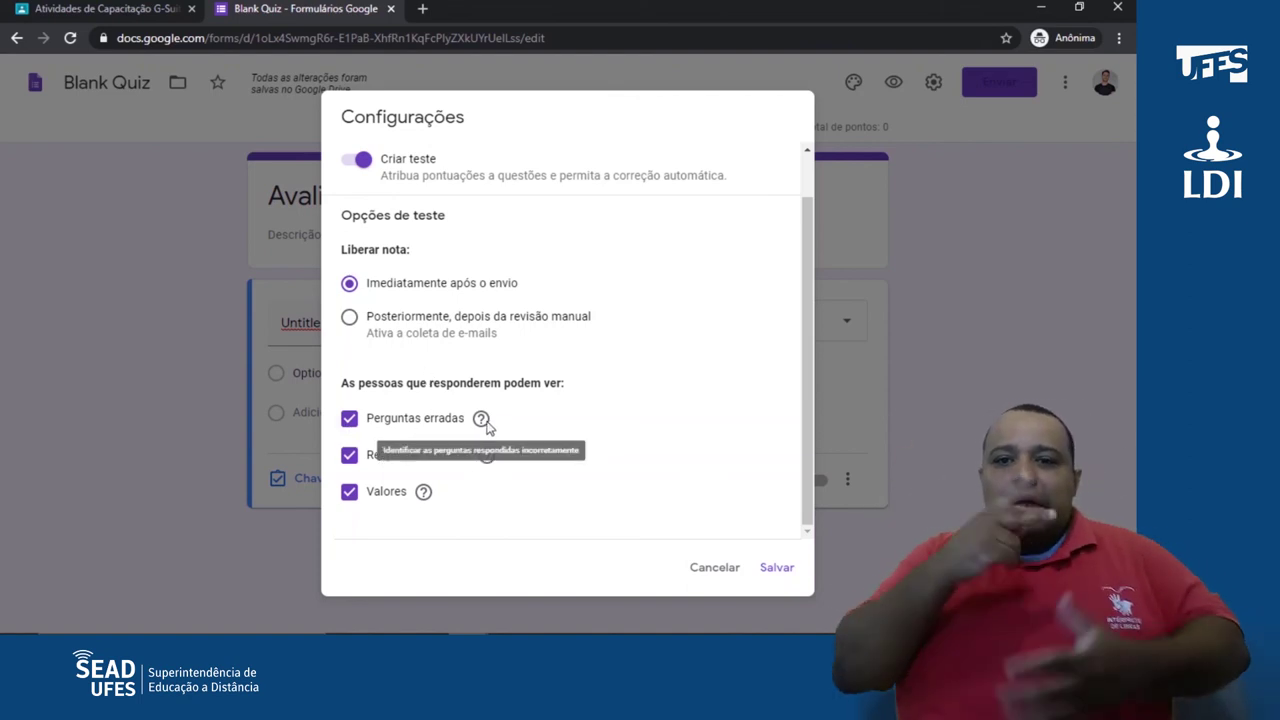
mouse_move(487, 457)
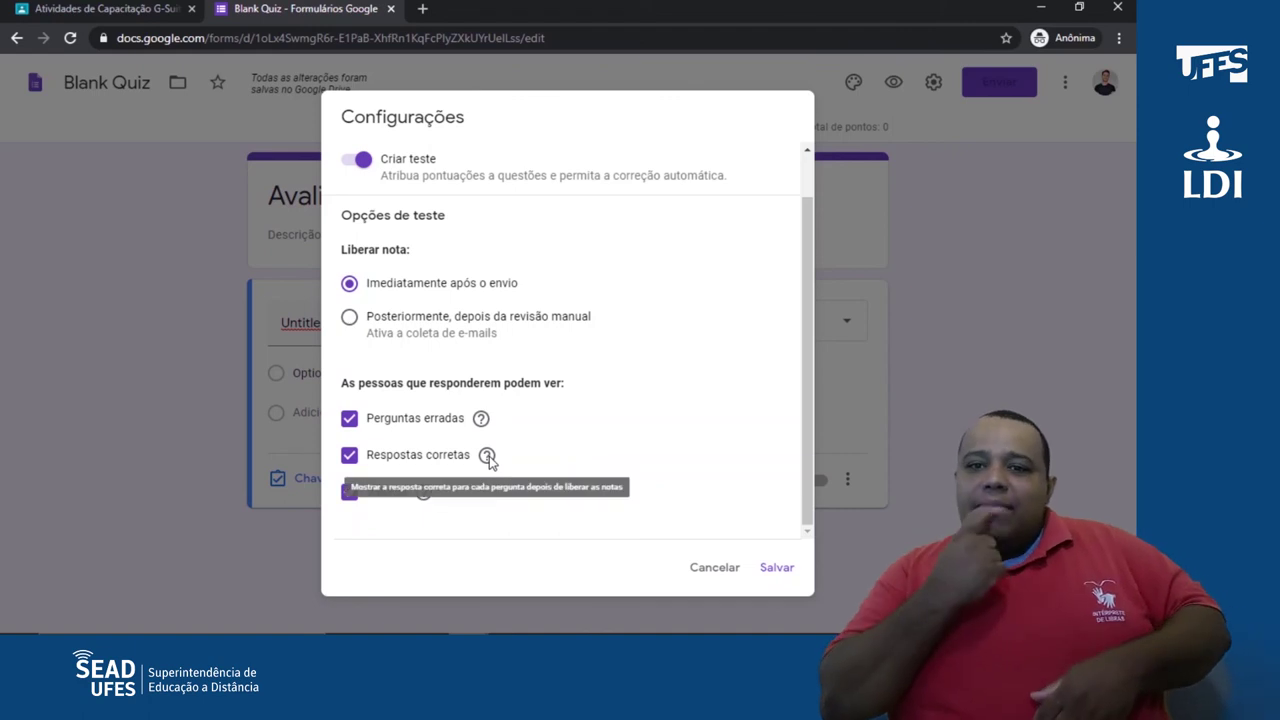
mouse_move(425, 496)
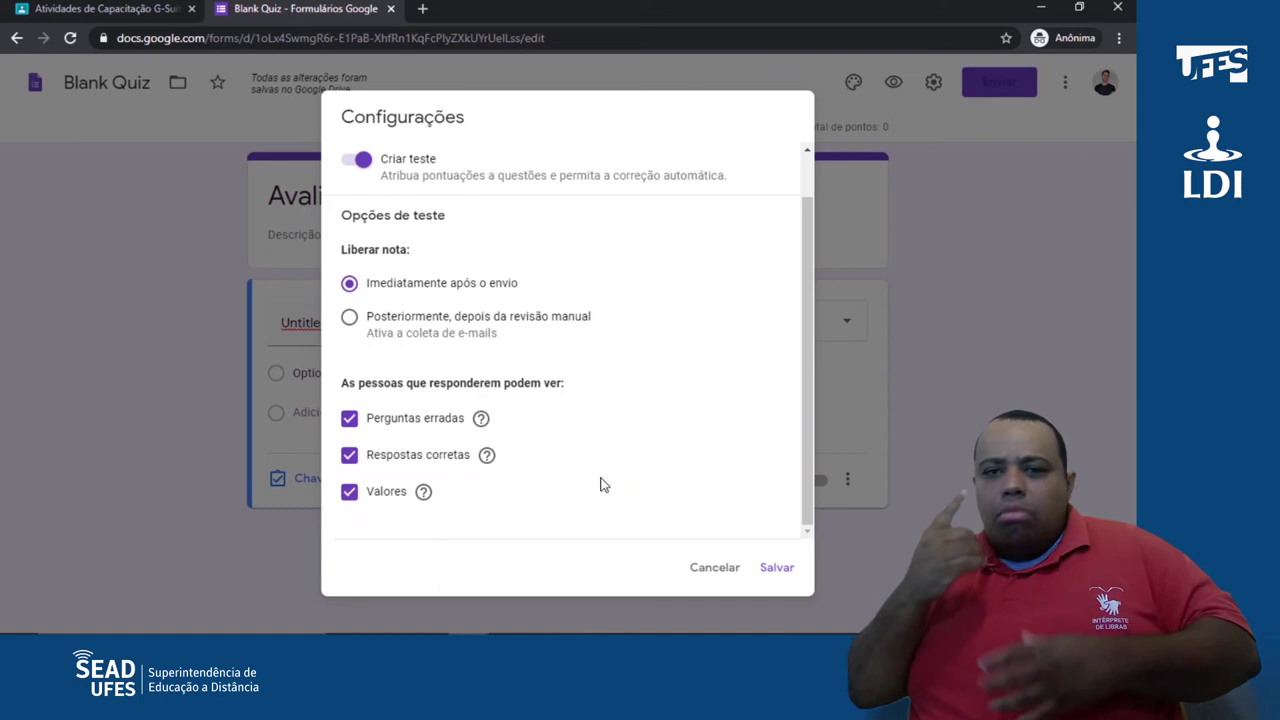
click(779, 569)
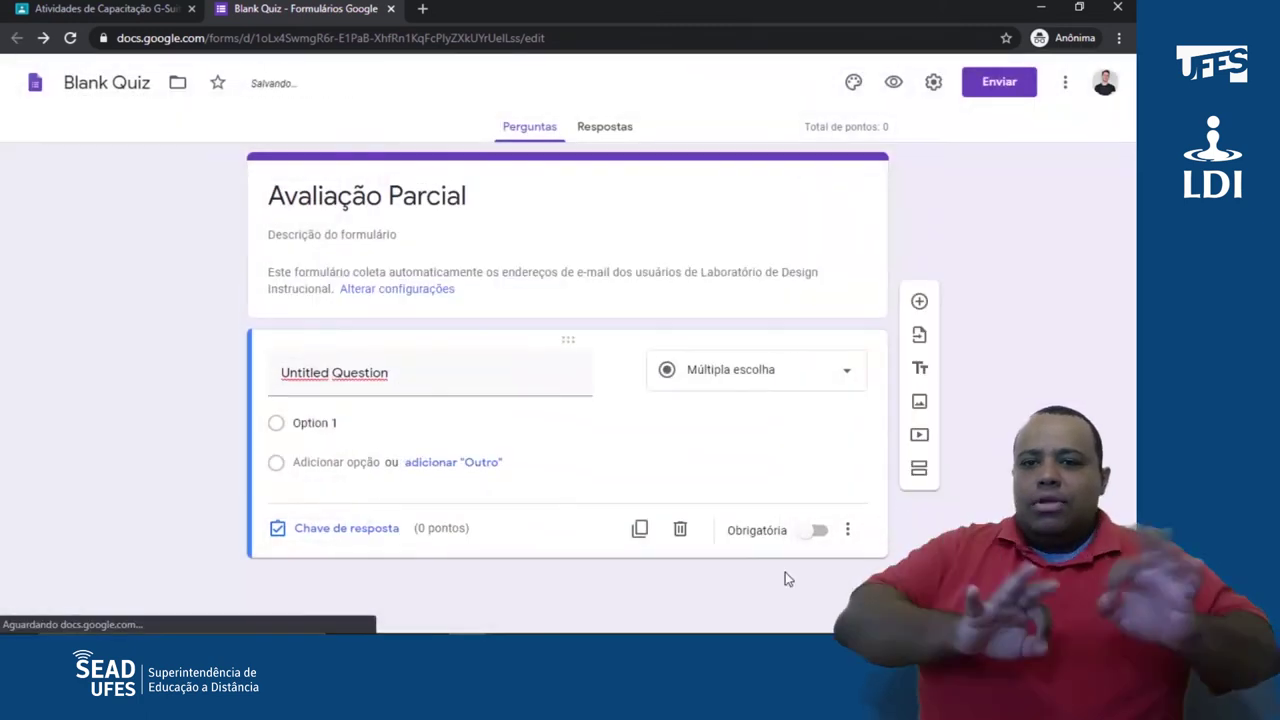